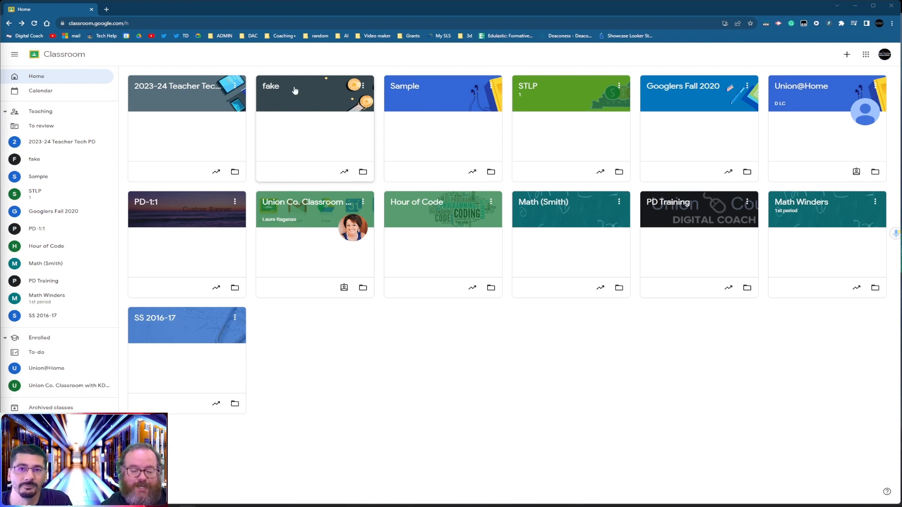
# - Open the 1st period math class and review how its classwork is organised into topics, from experimental through triangles
pyautogui.click(796, 235)
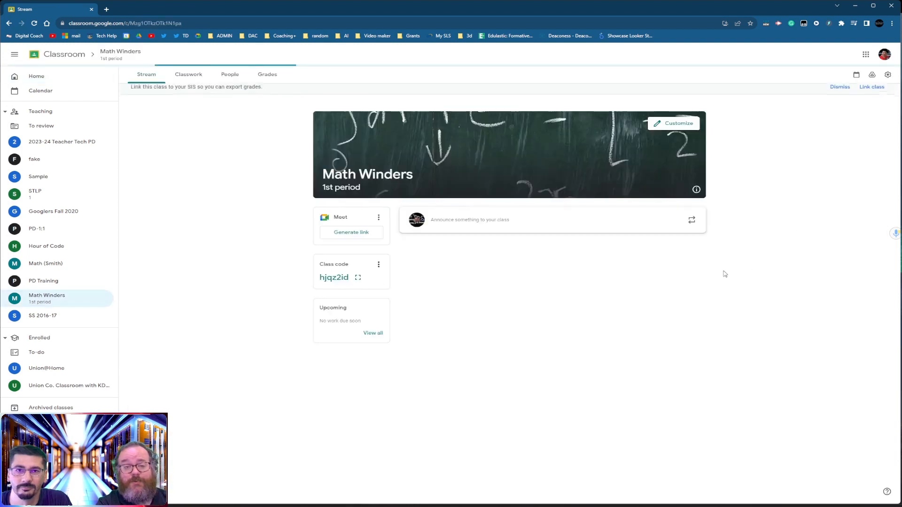
pyautogui.click(188, 74)
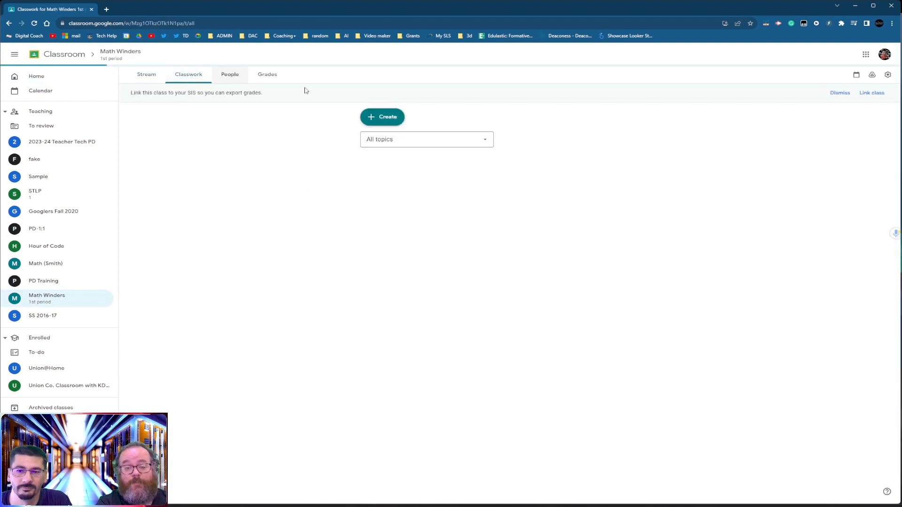
pyautogui.scroll(-7, 458, 178)
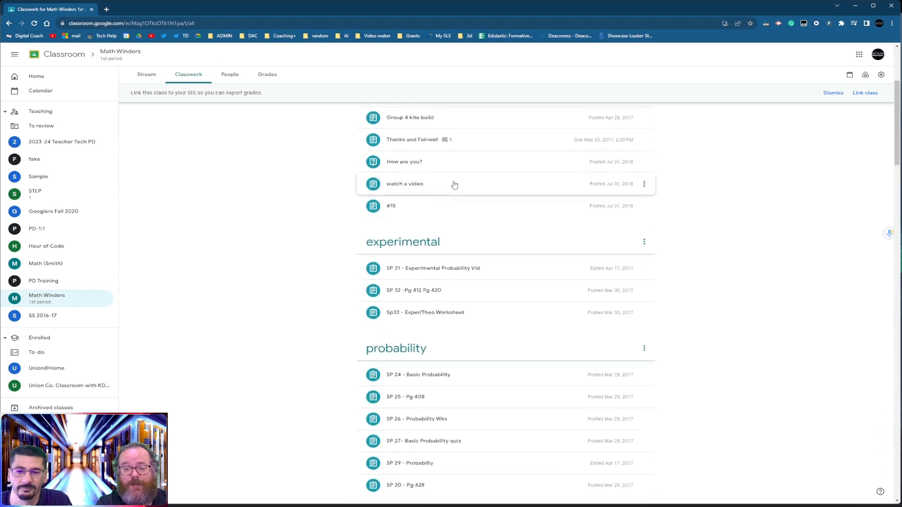
pyautogui.scroll(-3, 455, 185)
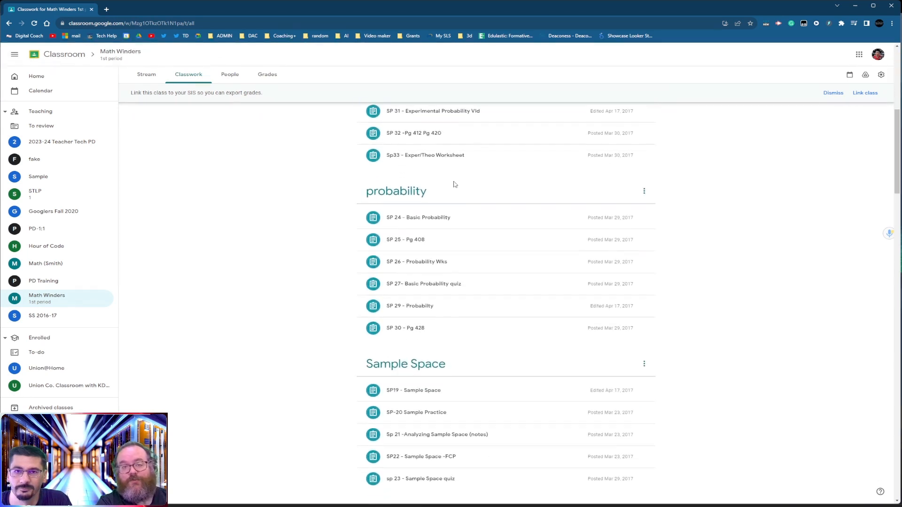
pyautogui.scroll(-3, 455, 189)
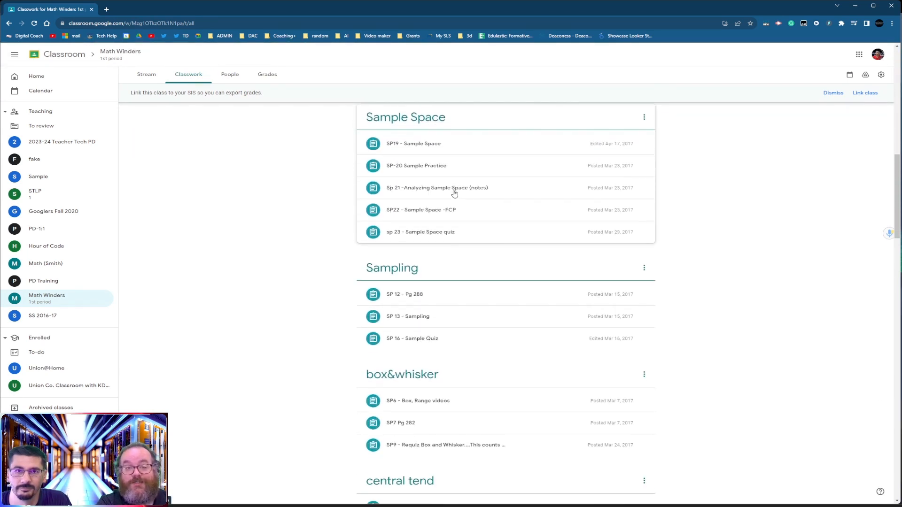
pyautogui.scroll(-2, 454, 192)
pyautogui.scroll(-2, 454, 193)
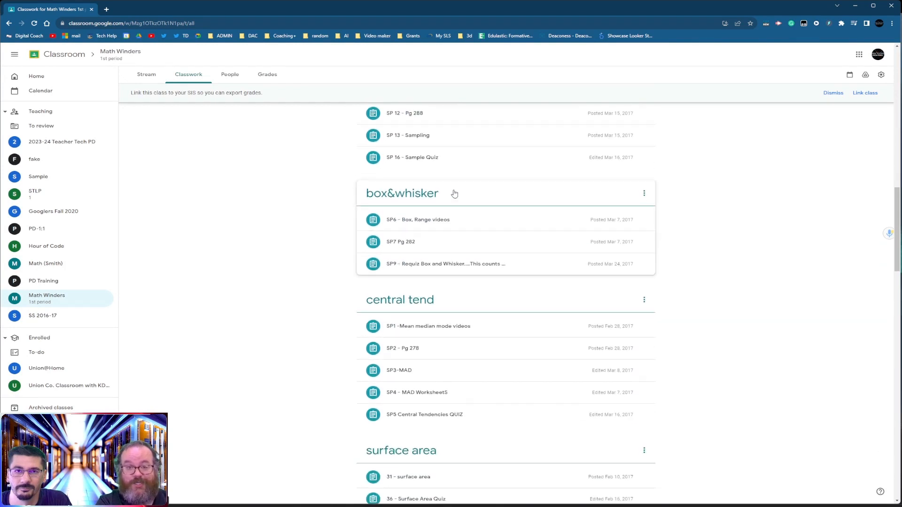
pyautogui.scroll(-2, 455, 193)
pyautogui.scroll(-4, 454, 193)
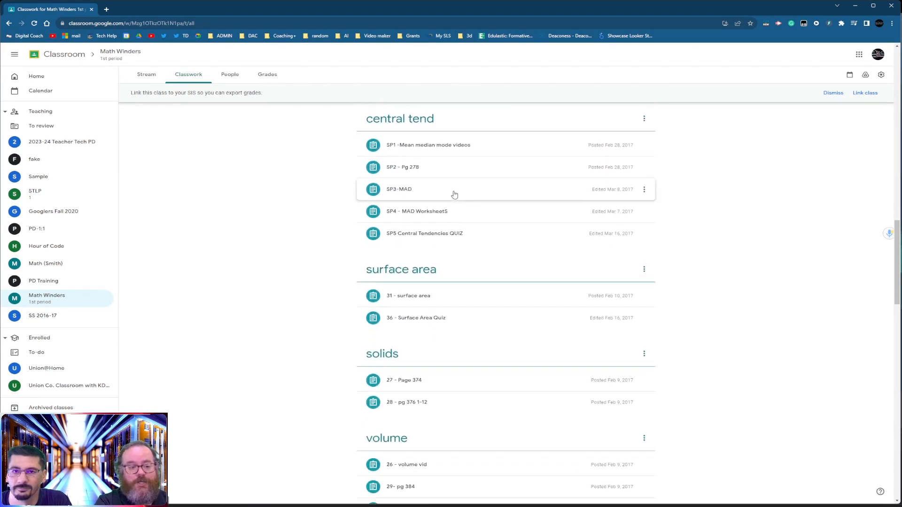
pyautogui.scroll(-2, 454, 199)
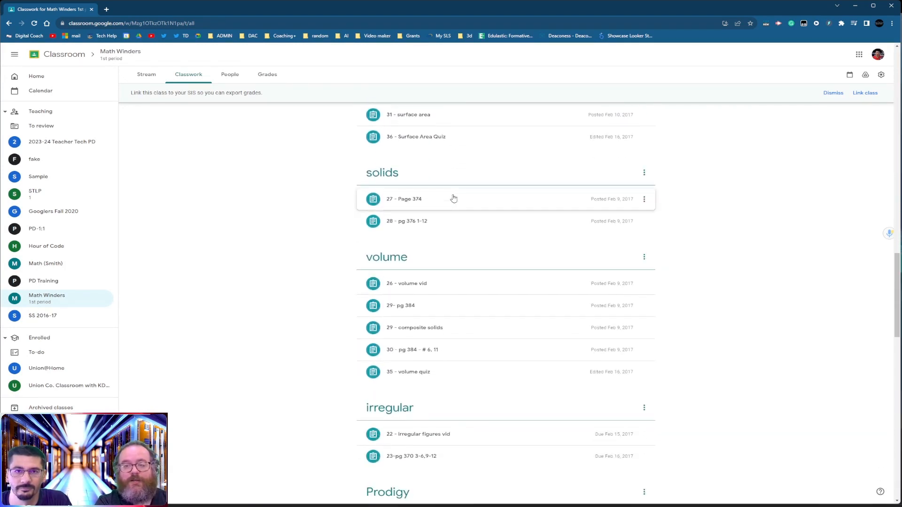
pyautogui.scroll(-2, 453, 198)
pyautogui.scroll(-3, 453, 198)
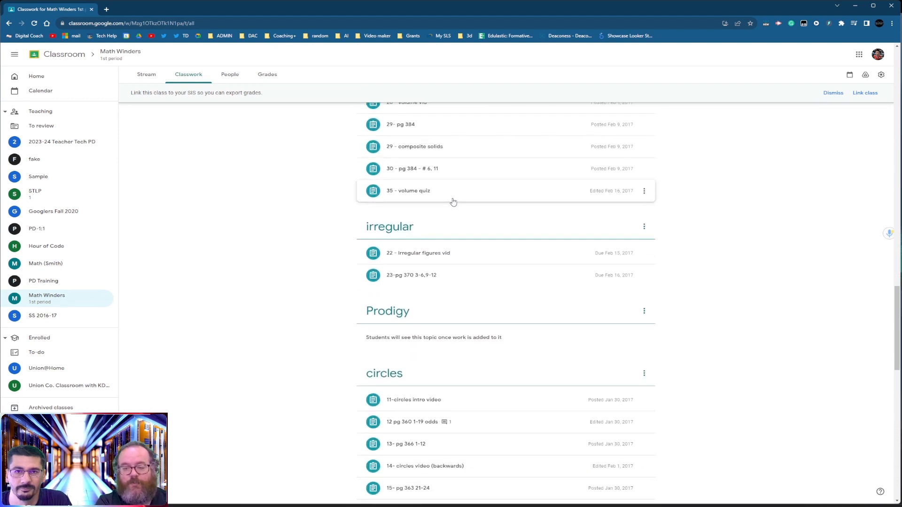
pyautogui.scroll(-2, 453, 201)
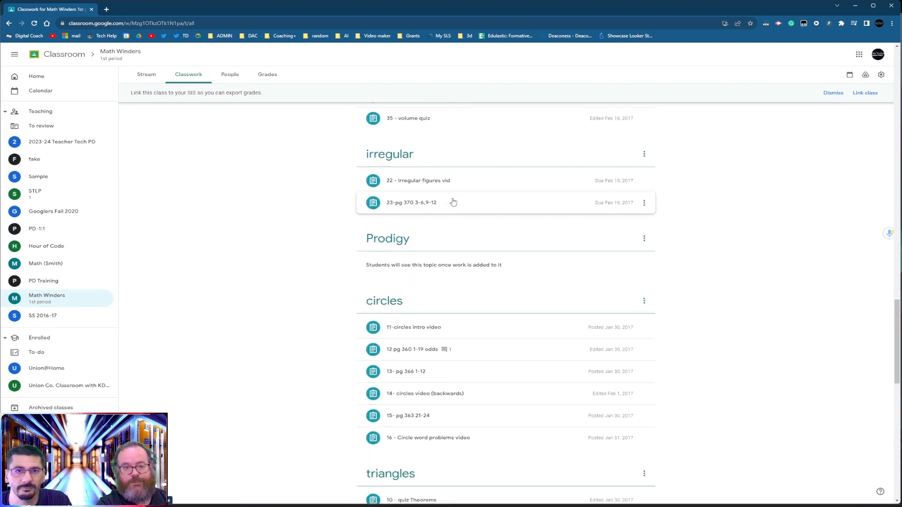
pyautogui.scroll(-1, 452, 202)
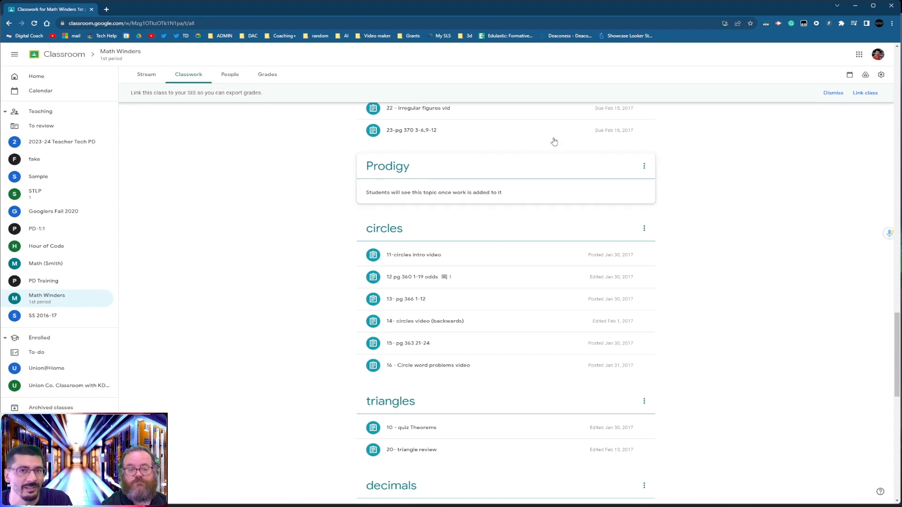
pyautogui.scroll(4, 410, 359)
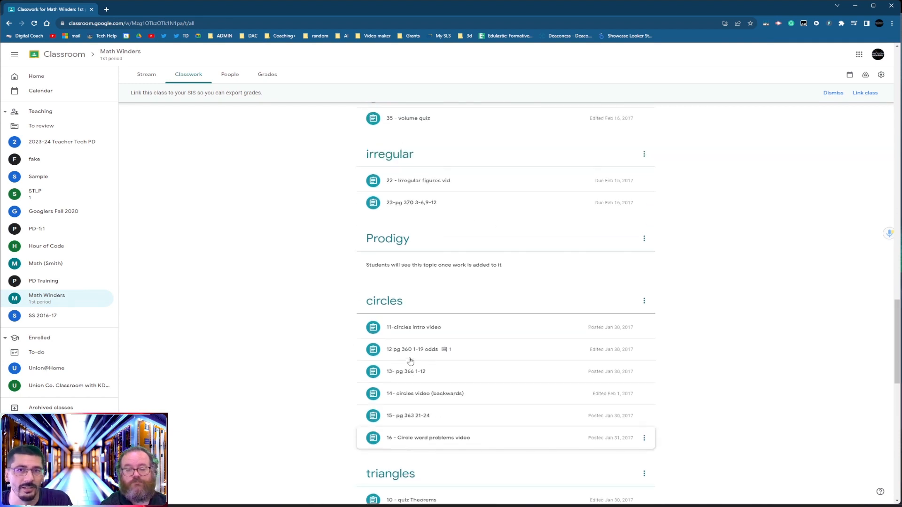
pyautogui.scroll(2, 410, 360)
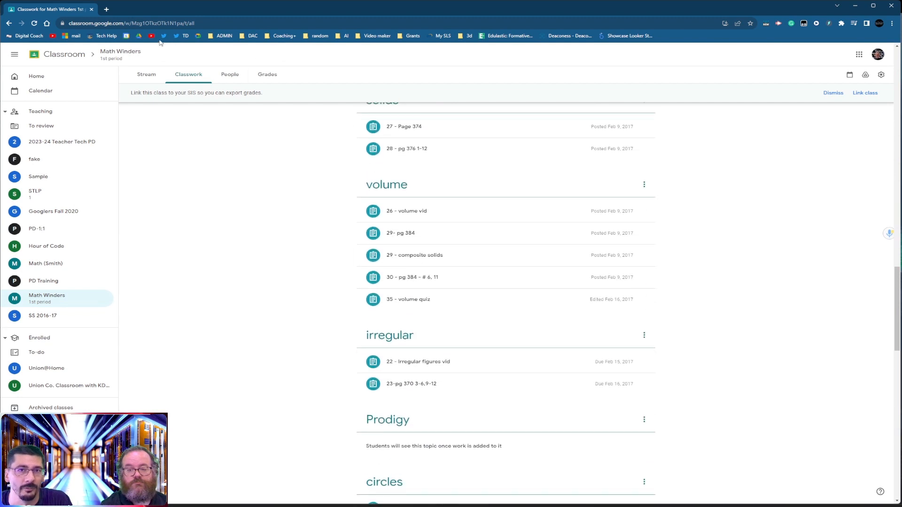
# - Return to the class overview and open the classwork of the class named fake
pyautogui.click(34, 77)
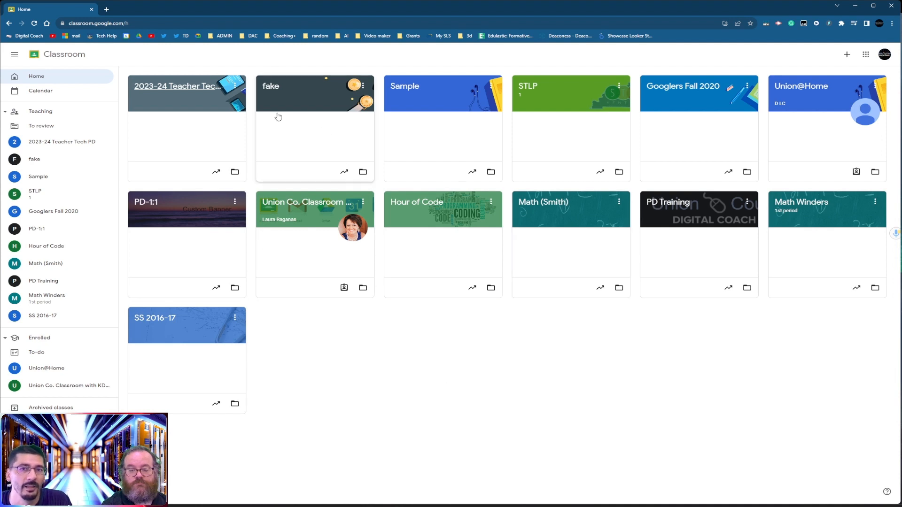
pyautogui.click(299, 106)
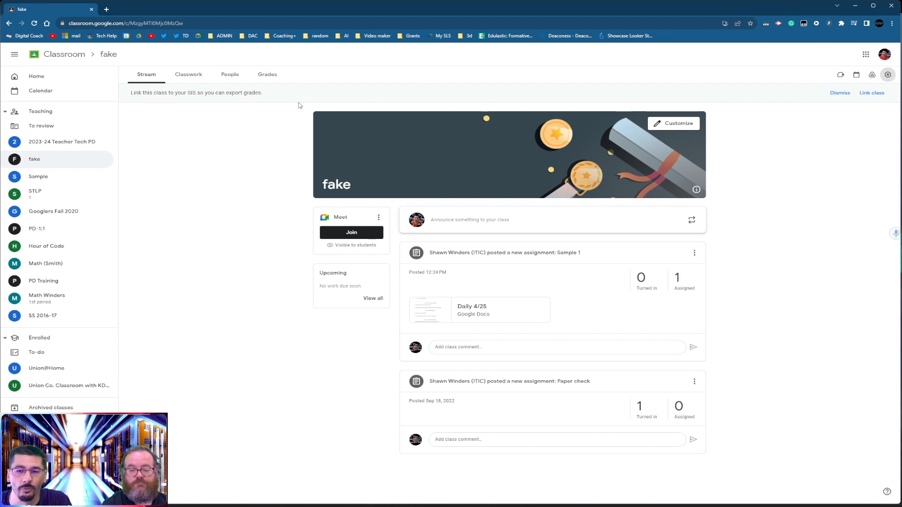
pyautogui.click(188, 75)
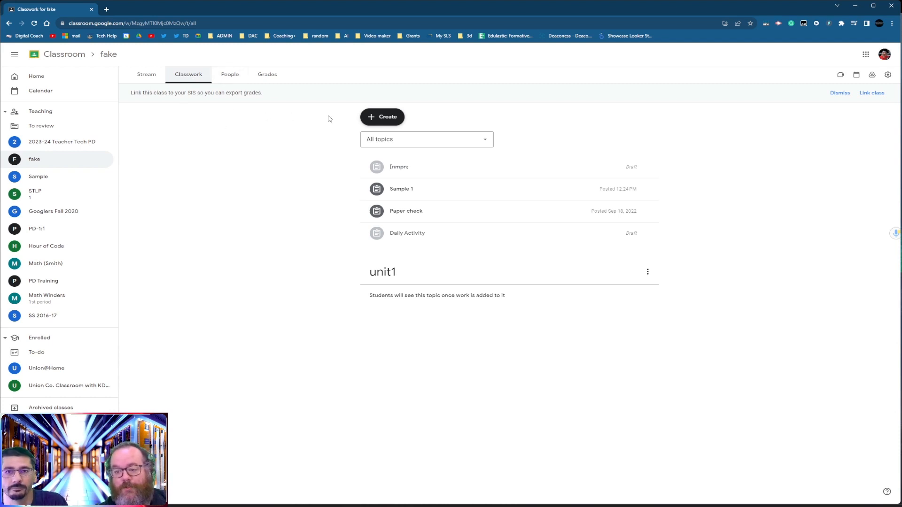
# - Create a new assignment in the class and title it "fake"
pyautogui.click(381, 122)
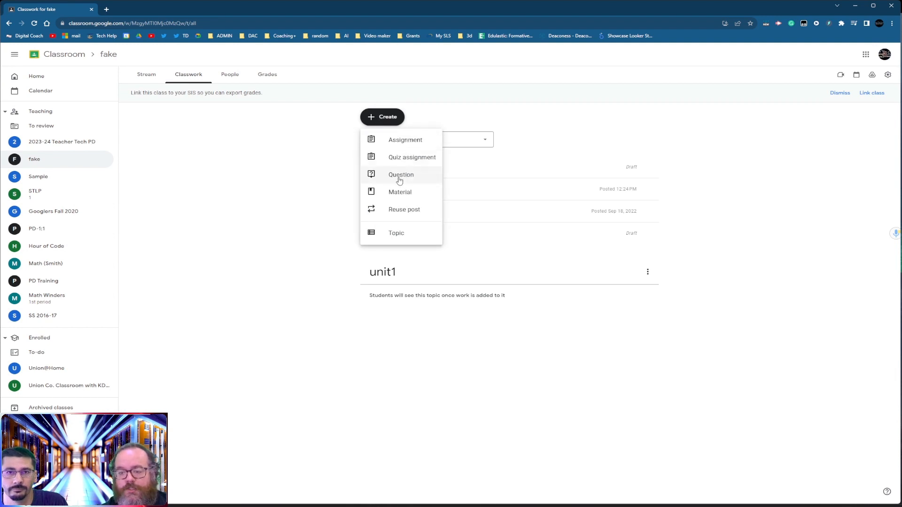
pyautogui.click(408, 142)
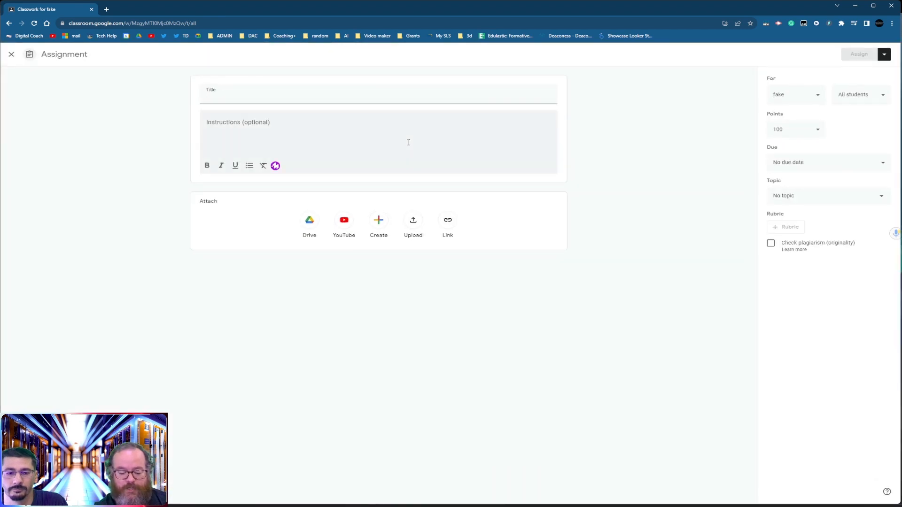
pyautogui.write('fake')
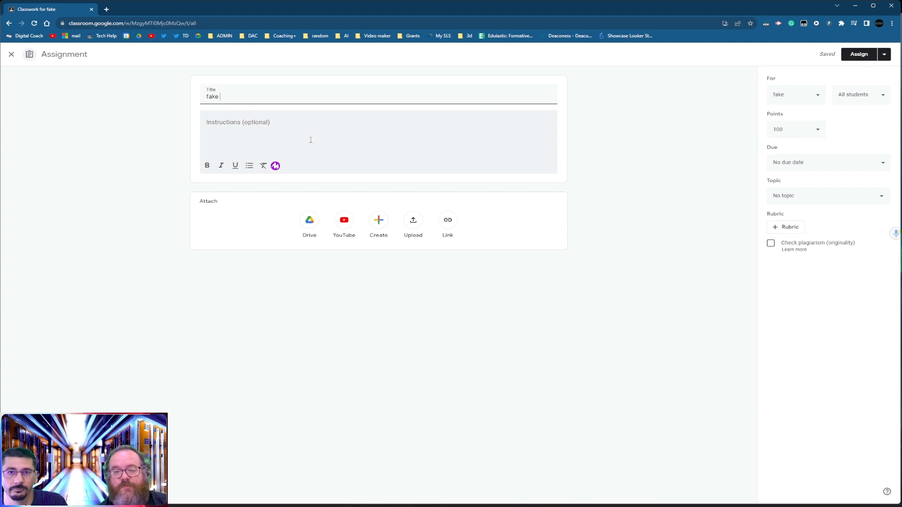
# - Enter "this is to be worked on in class" as the assignment's instructions
pyautogui.click(221, 129)
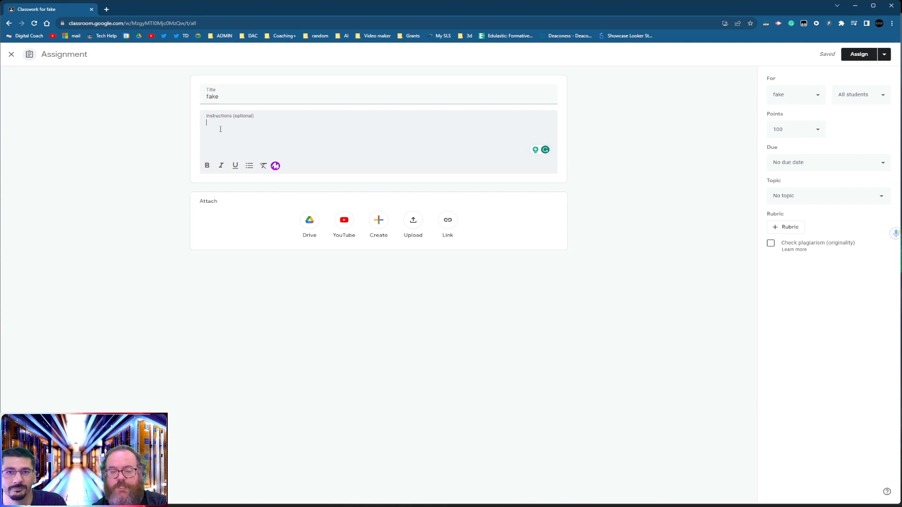
pyautogui.write('this is to be')
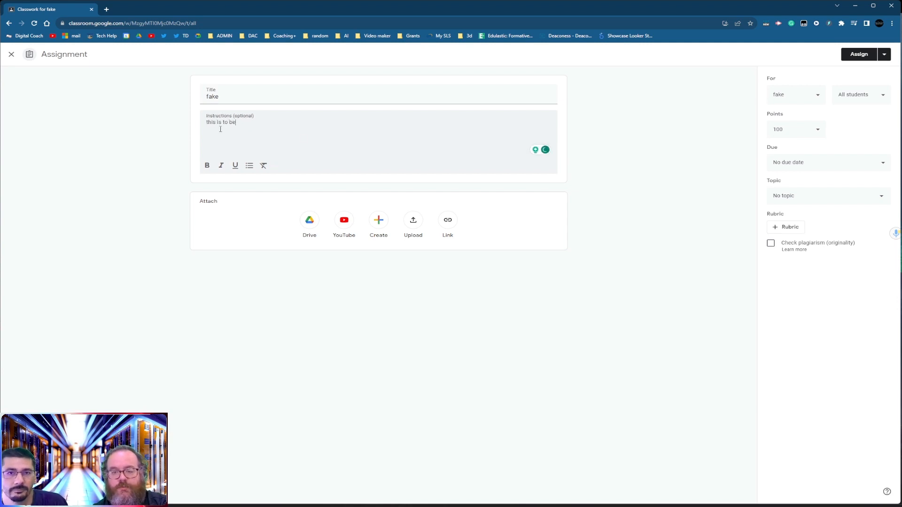
pyautogui.write(' worked on in ')
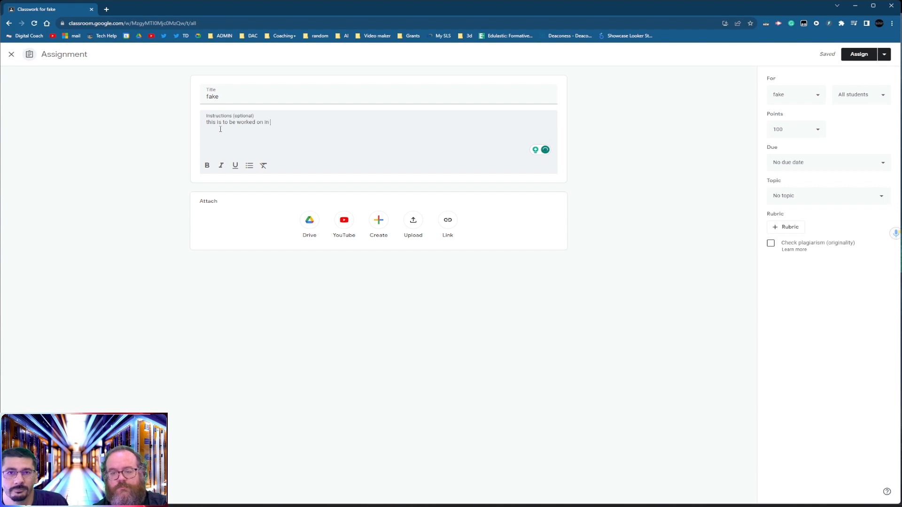
pyautogui.write('class')
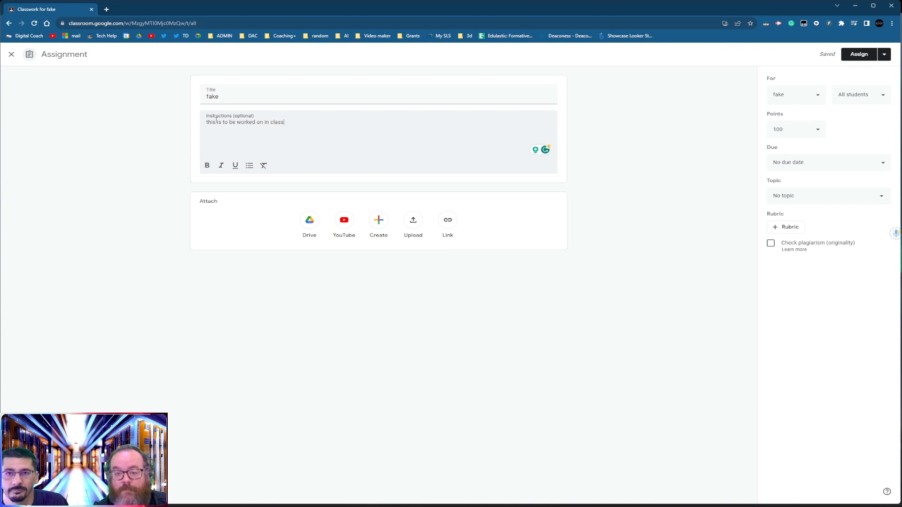
# - Set the assignment's points to 5
pyautogui.click(818, 131)
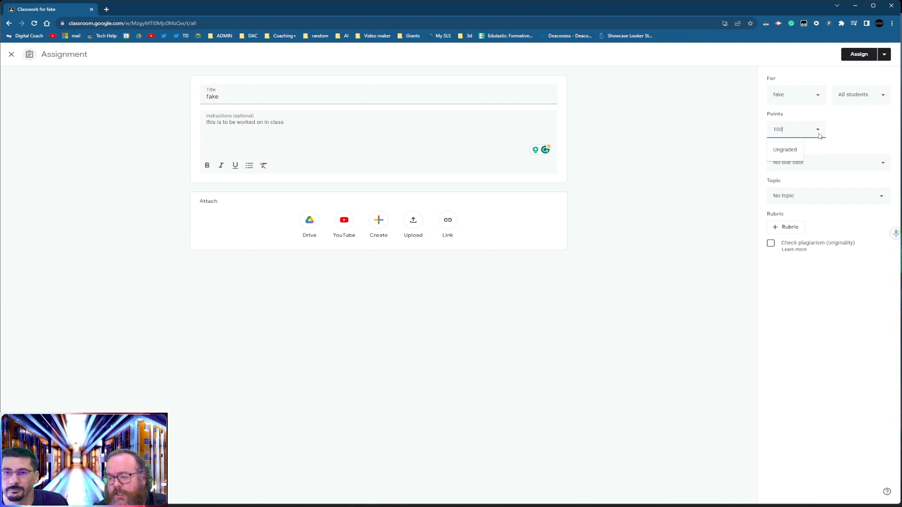
pyautogui.doubleClick(780, 130)
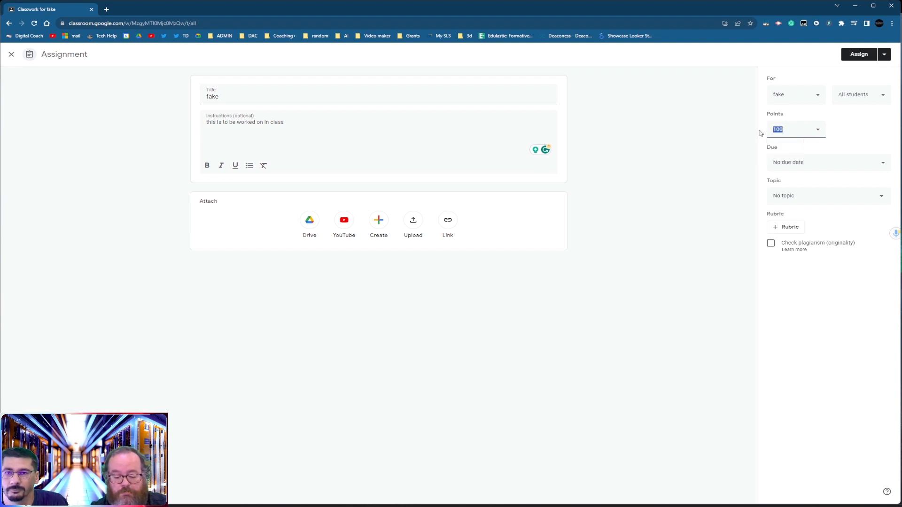
pyautogui.write('5')
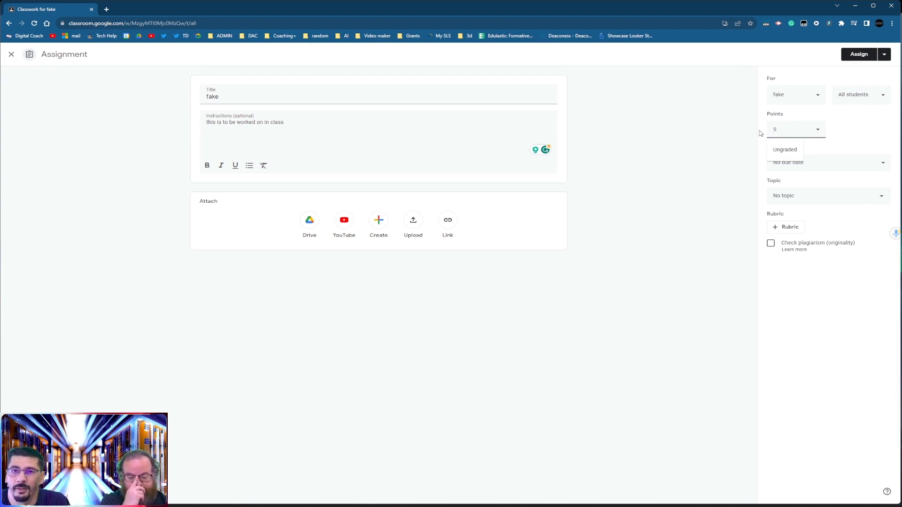
pyautogui.click(862, 130)
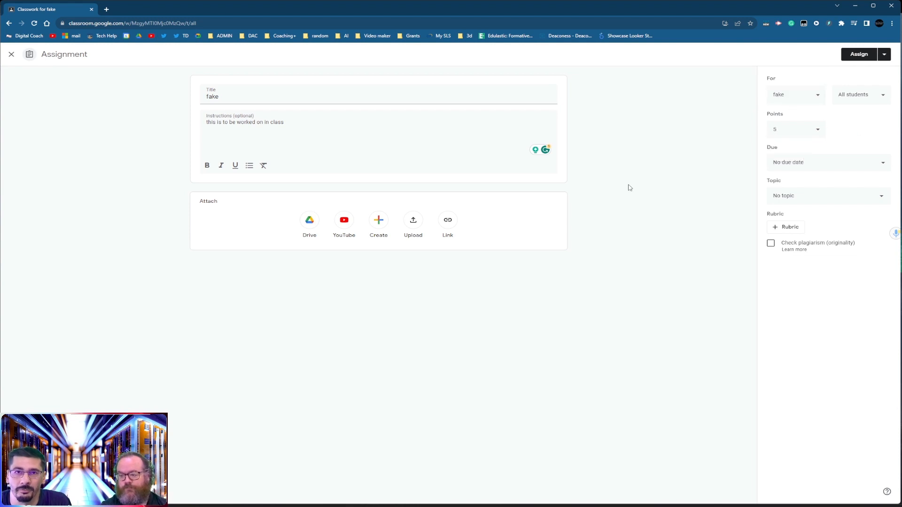
# - Try adding the SS 2016-17 class to the assignment's recipients, and remove it again
pyautogui.click(819, 99)
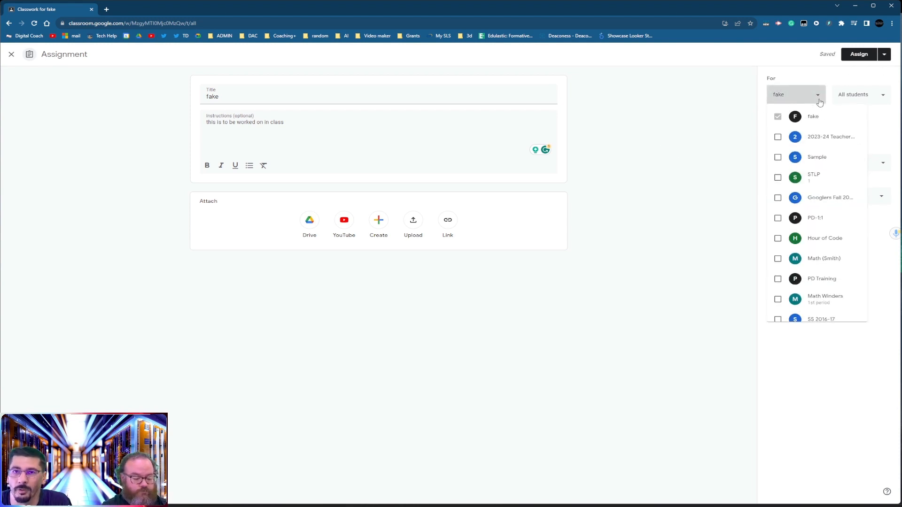
pyautogui.click(778, 320)
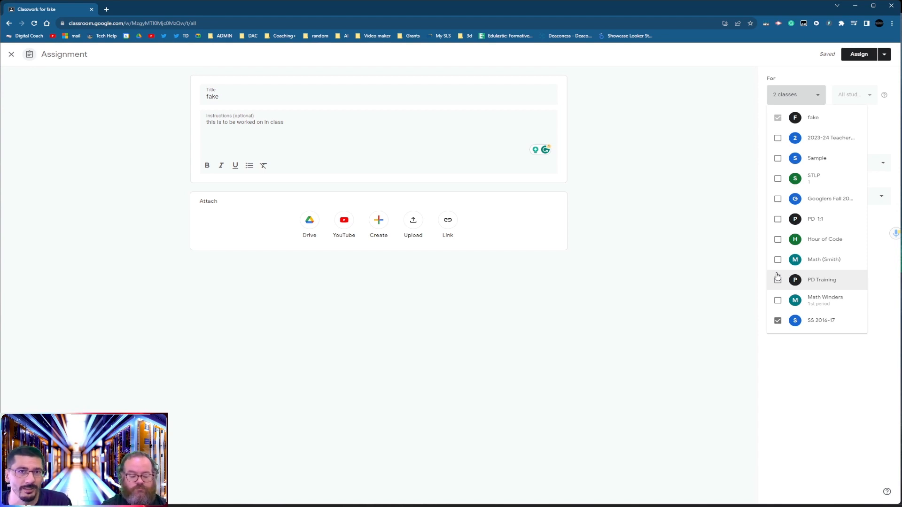
pyautogui.click(778, 321)
pyautogui.click(744, 294)
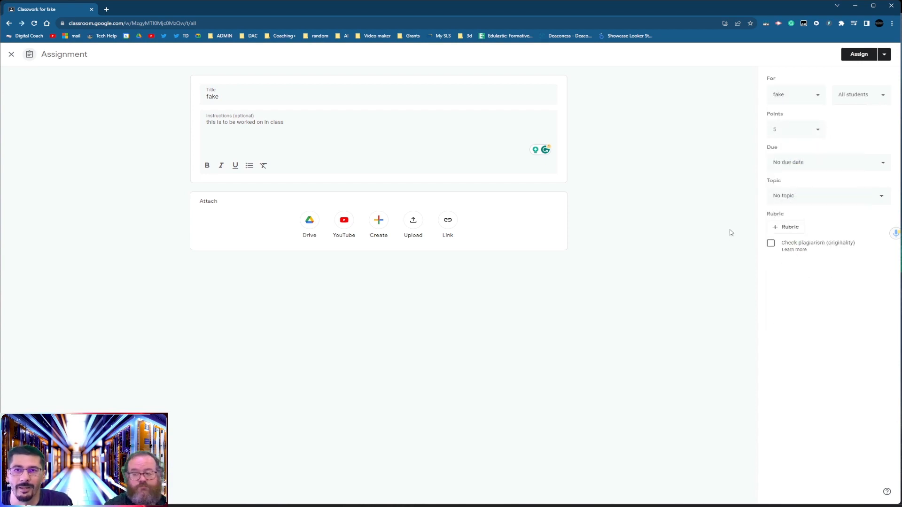
# - Deselect all students of the fake class as recipients of the assignment
pyautogui.click(869, 95)
pyautogui.click(806, 121)
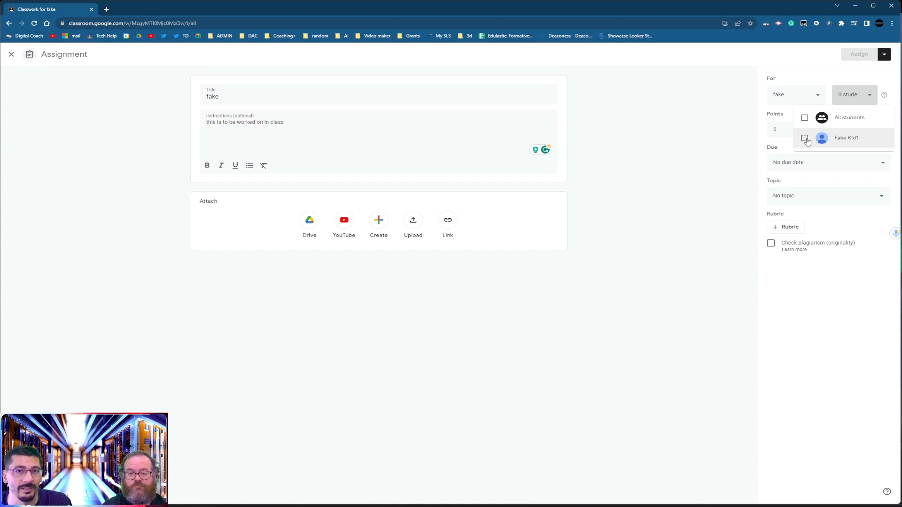
pyautogui.click(721, 157)
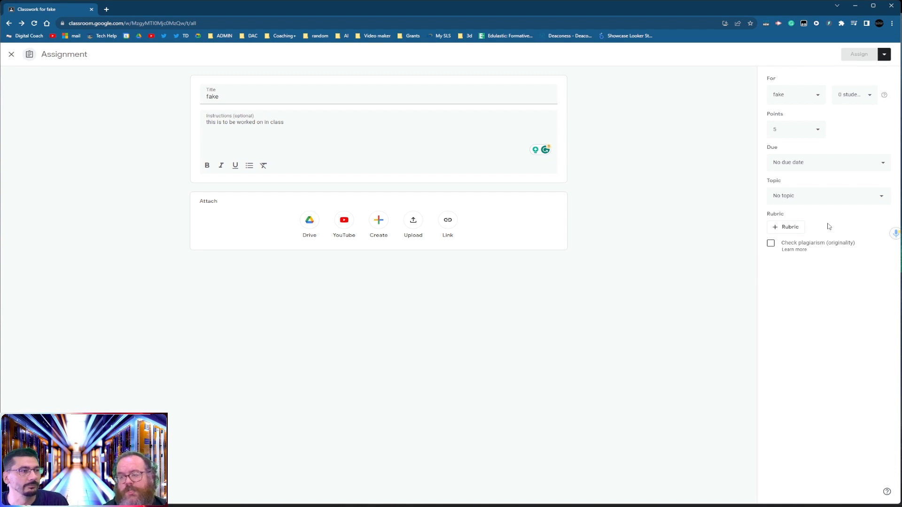
# - Set the assignment's due date to Sep 12, 2023 and its due time to 3:00 PM
pyautogui.click(883, 165)
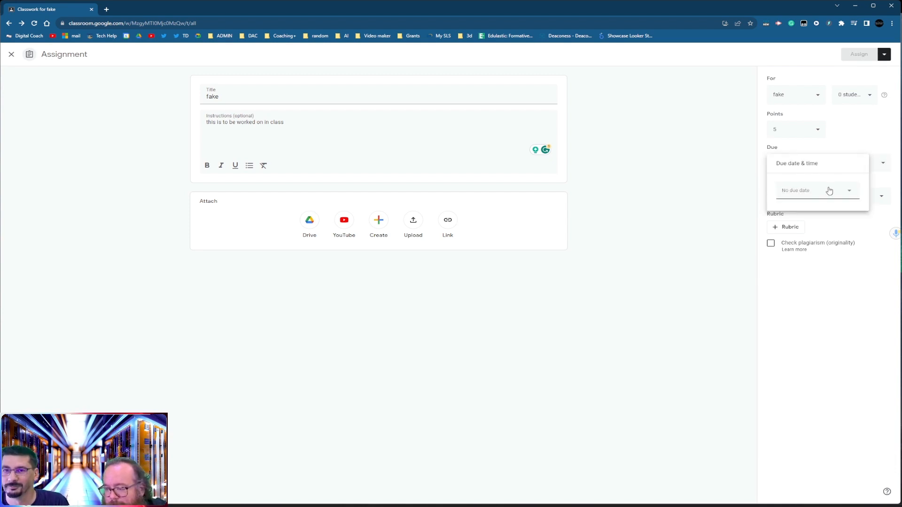
pyautogui.click(796, 191)
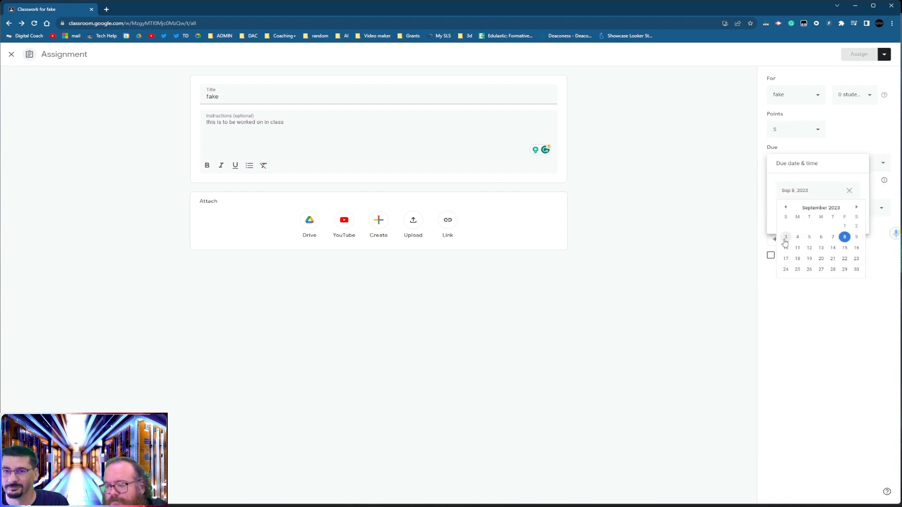
pyautogui.click(814, 249)
pyautogui.click(808, 214)
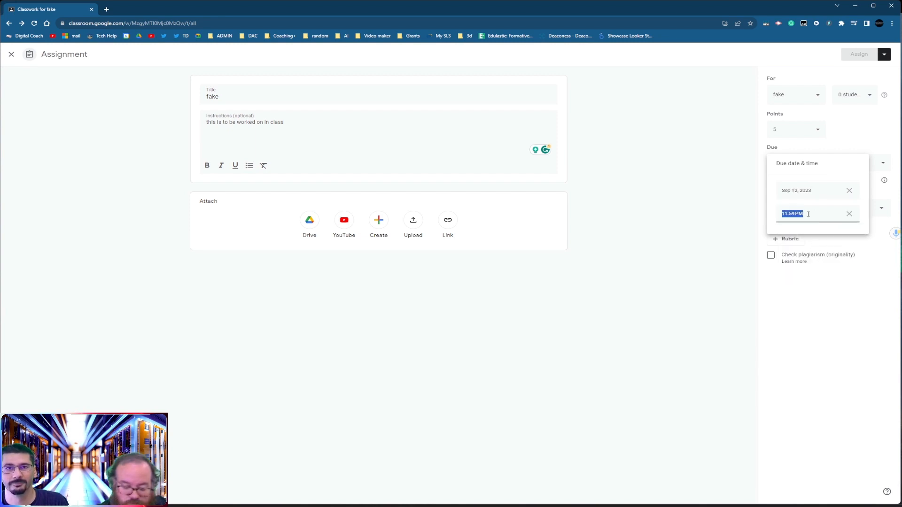
pyautogui.write('3')
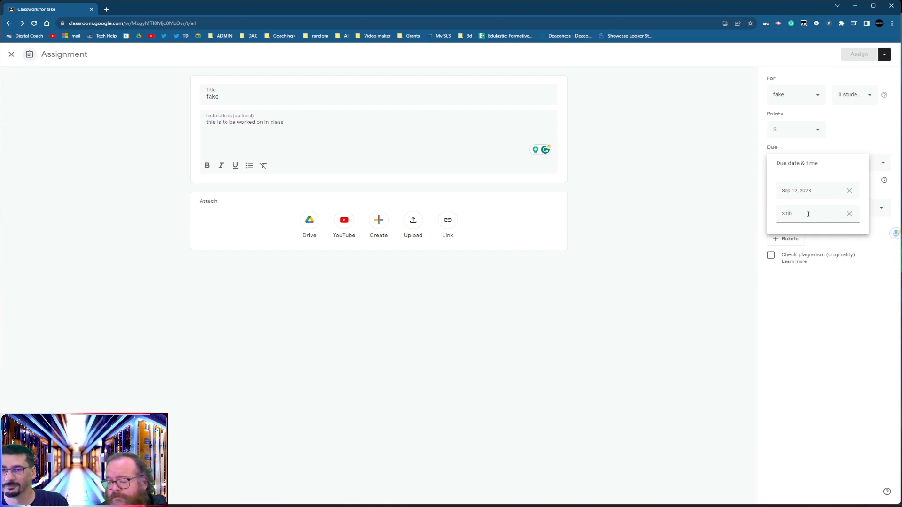
pyautogui.write(':00')
pyautogui.click(822, 308)
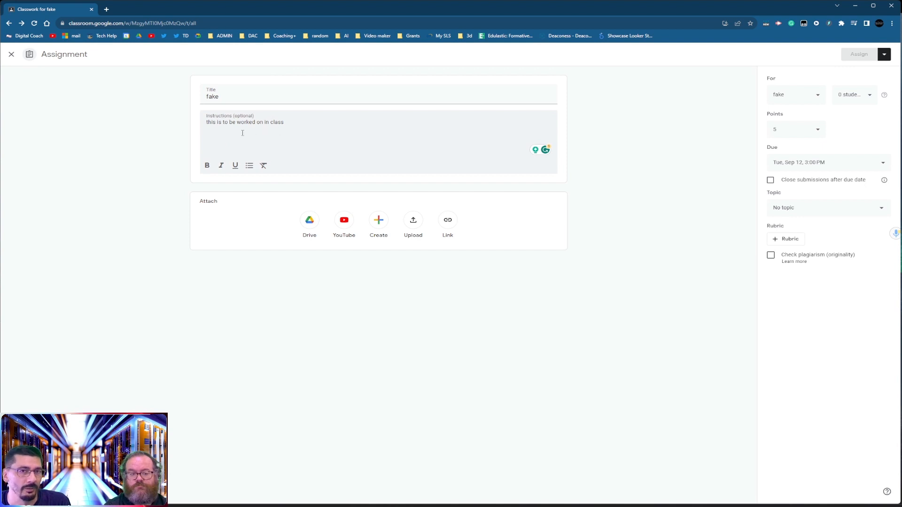
# - Attach the Google Docs file Daily 4/25 from the recent Google Drive files to the assignment
pyautogui.click(304, 219)
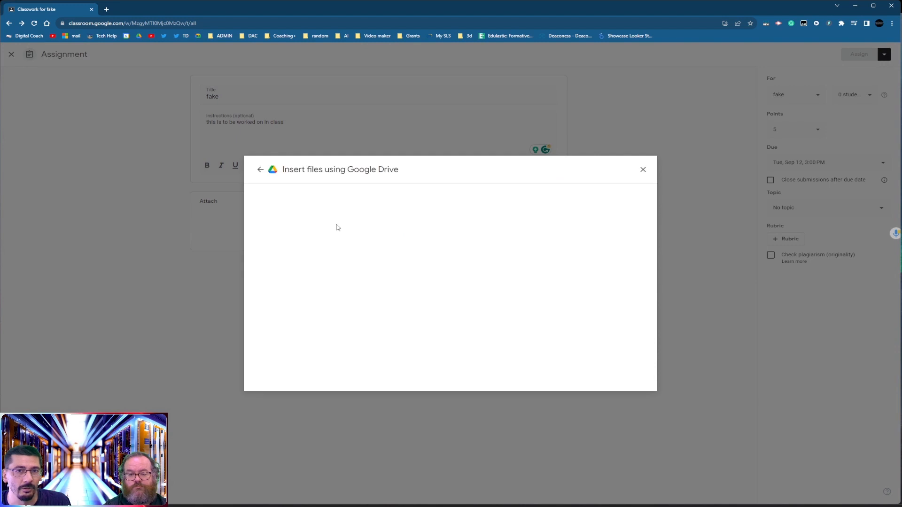
pyautogui.scroll(-5, 408, 278)
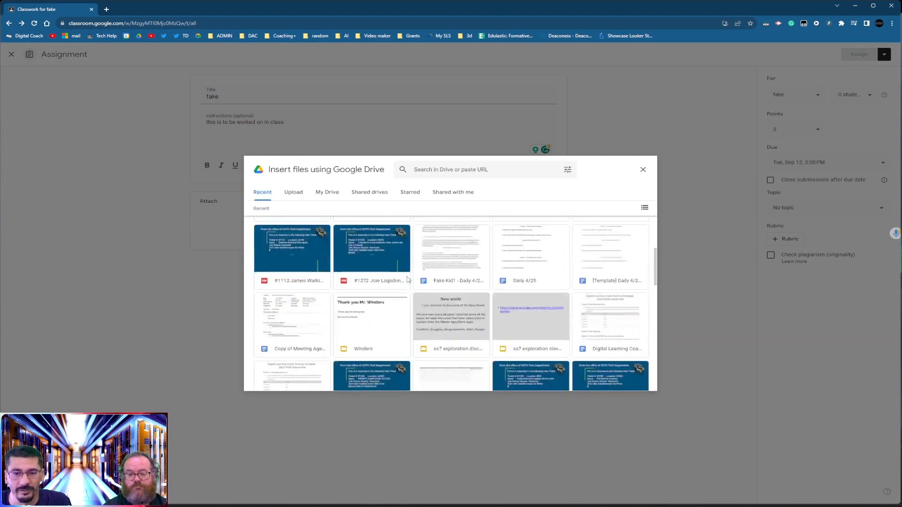
pyautogui.scroll(-3, 353, 303)
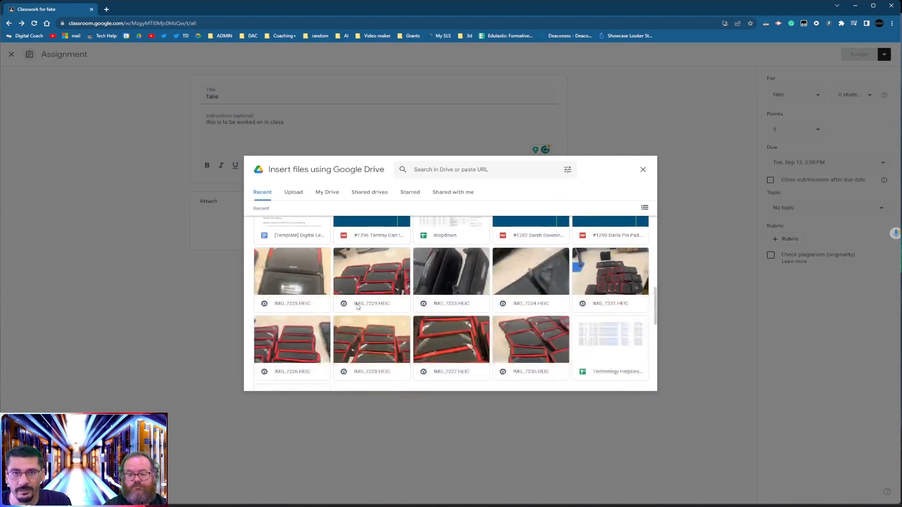
pyautogui.scroll(4, 357, 305)
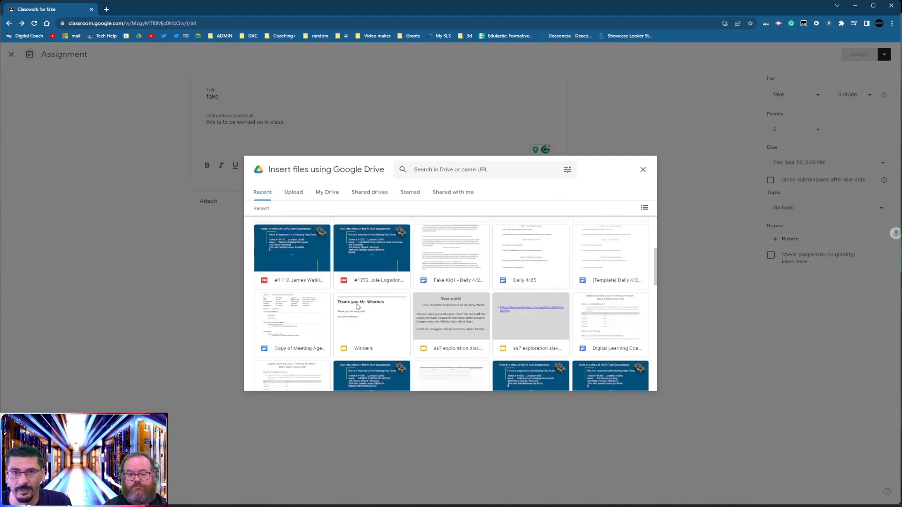
pyautogui.click(543, 259)
pyautogui.click(637, 379)
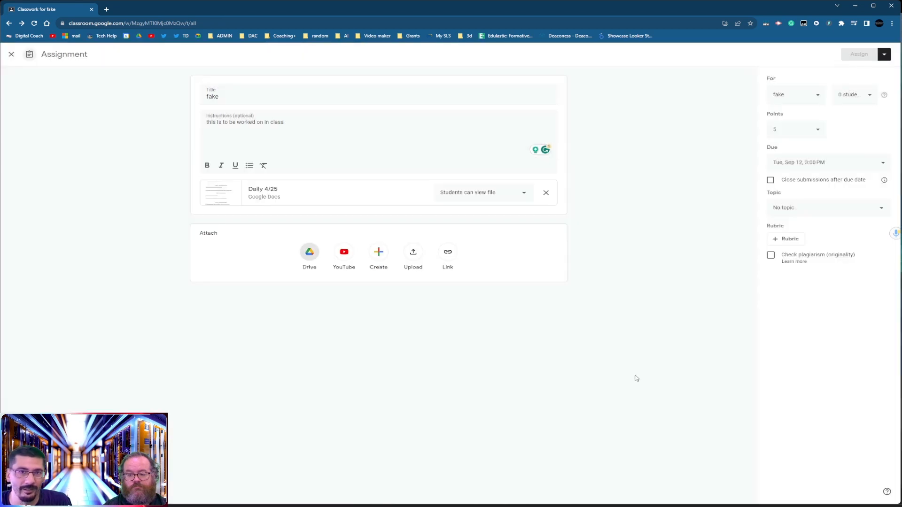
# - Open the attached Daily 4/25 document, look through its questions, and close it to return to the assignment
pyautogui.click(233, 197)
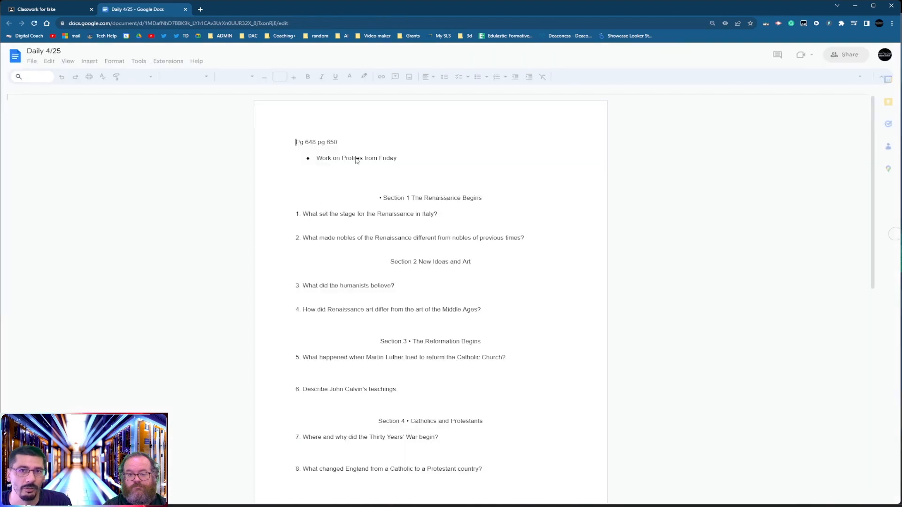
pyautogui.scroll(-2, 346, 255)
pyautogui.click(411, 213)
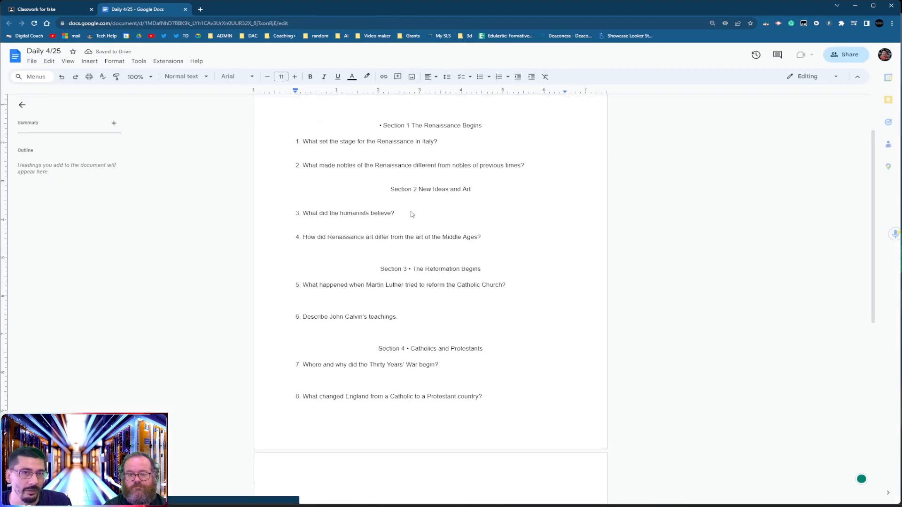
pyautogui.click(395, 317)
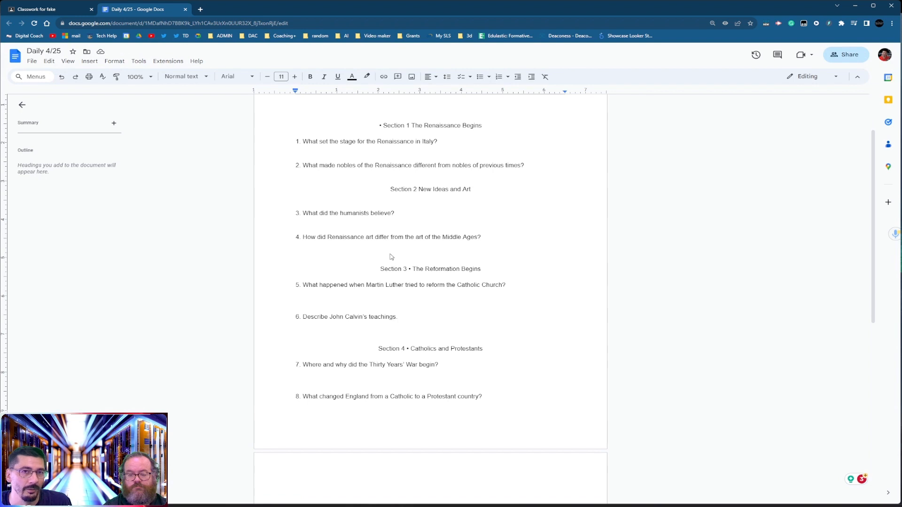
pyautogui.scroll(2, 423, 207)
pyautogui.click(439, 214)
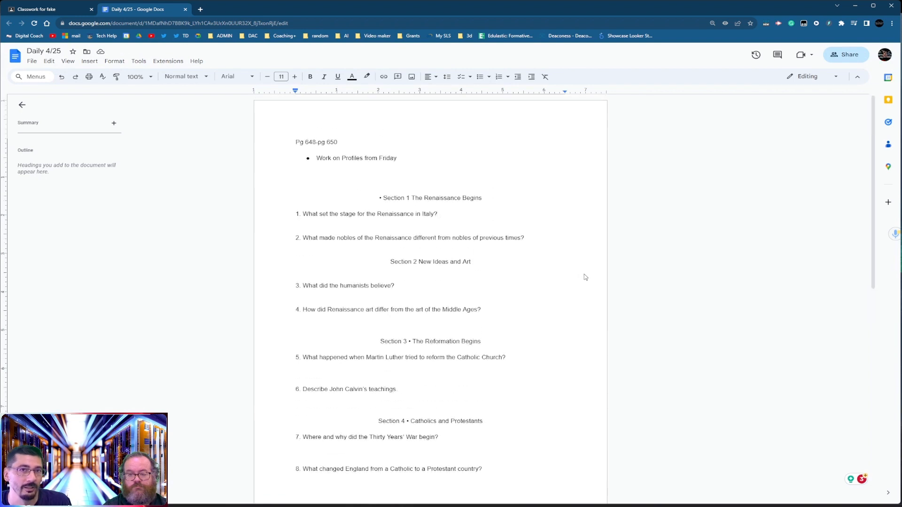
pyautogui.click(184, 10)
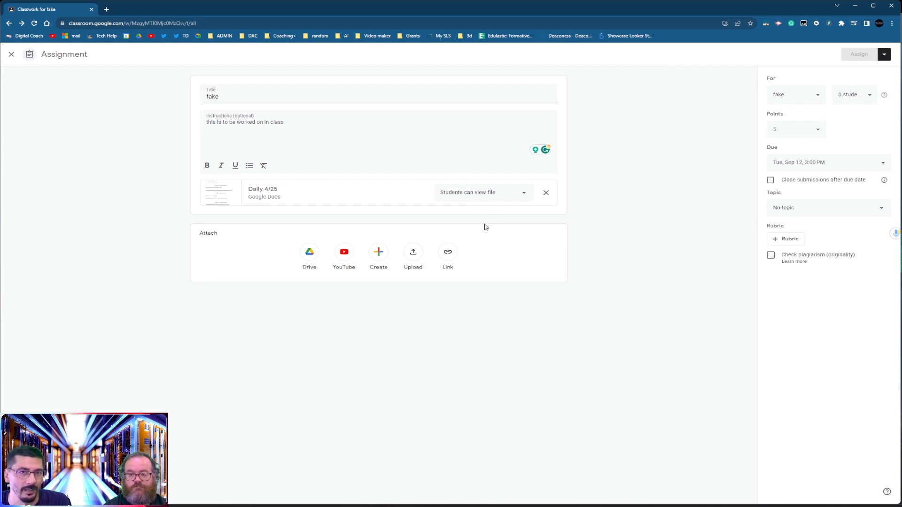
# - Set the Daily 4/25 attachment to make a copy for each student
pyautogui.click(523, 195)
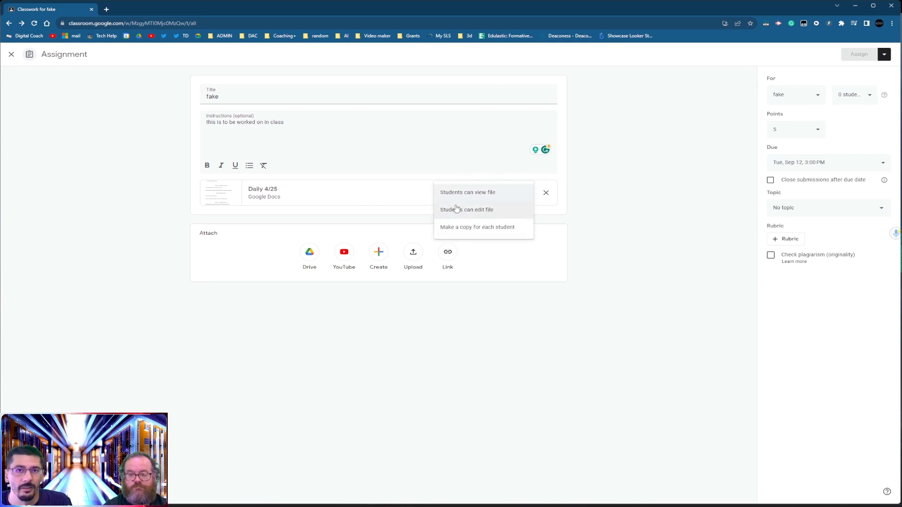
pyautogui.click(498, 234)
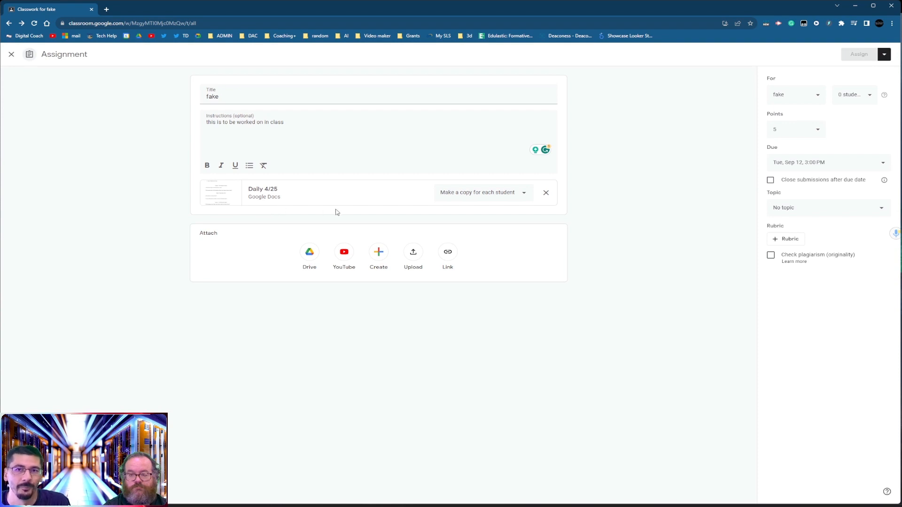
pyautogui.click(493, 196)
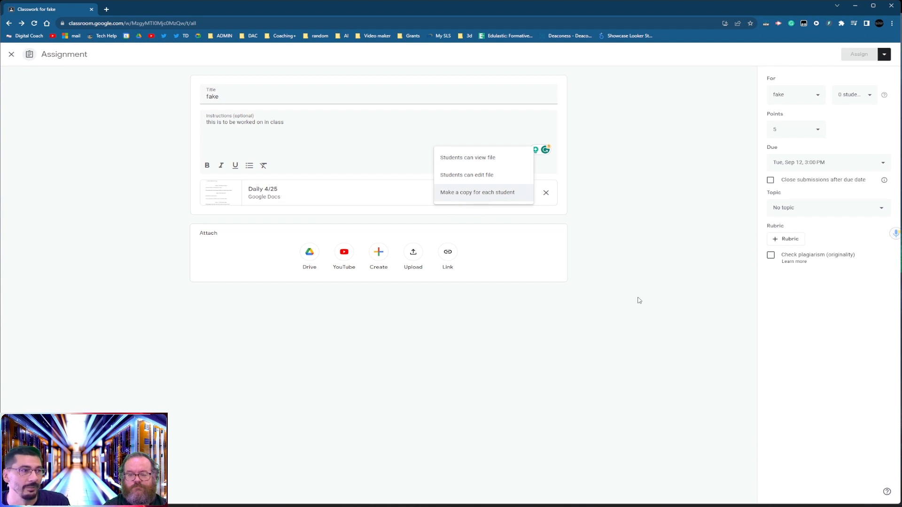
pyautogui.click(645, 249)
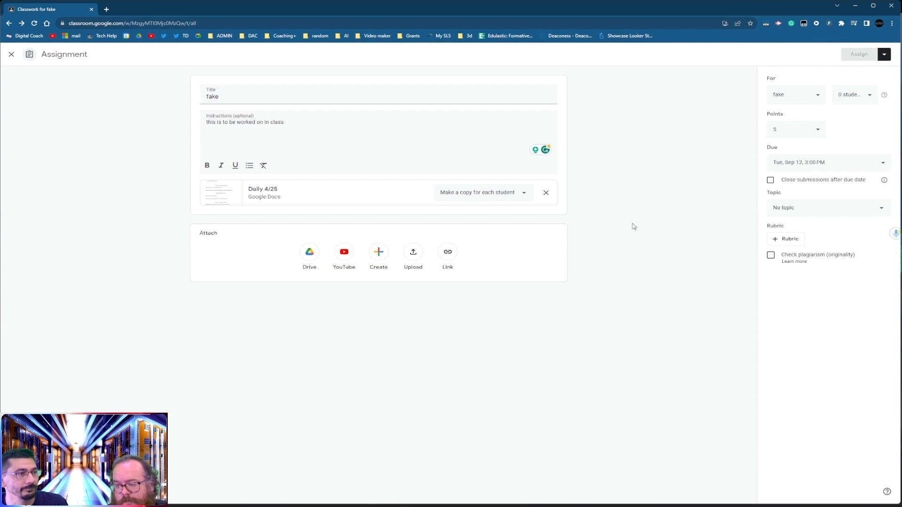
# - Create the topic "Rhythm Unit 1 Lesson 2: quarter notes" for the assignment
pyautogui.click(804, 209)
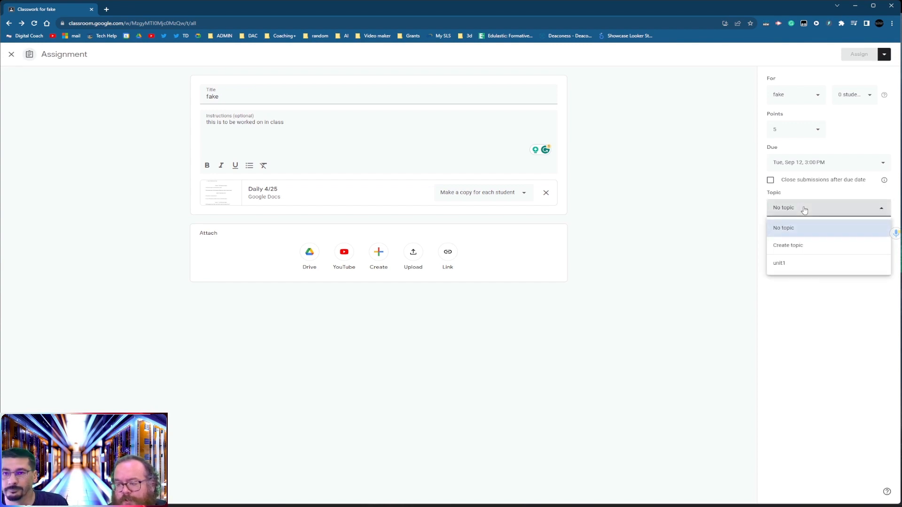
pyautogui.click(797, 245)
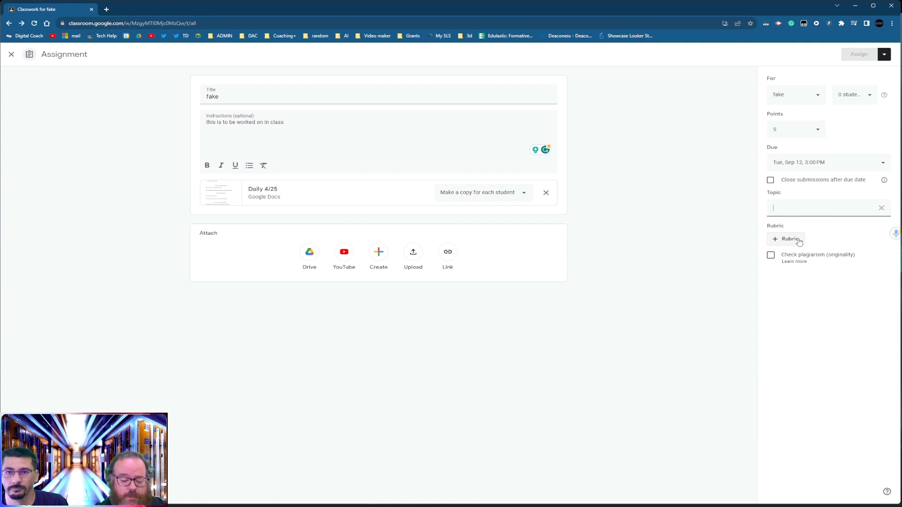
pyautogui.write('Rhythm')
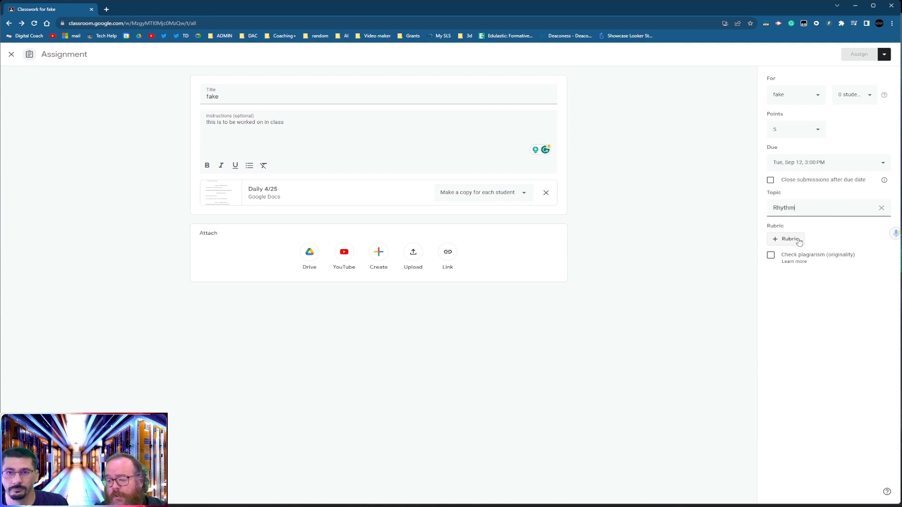
pyautogui.write(' Unit')
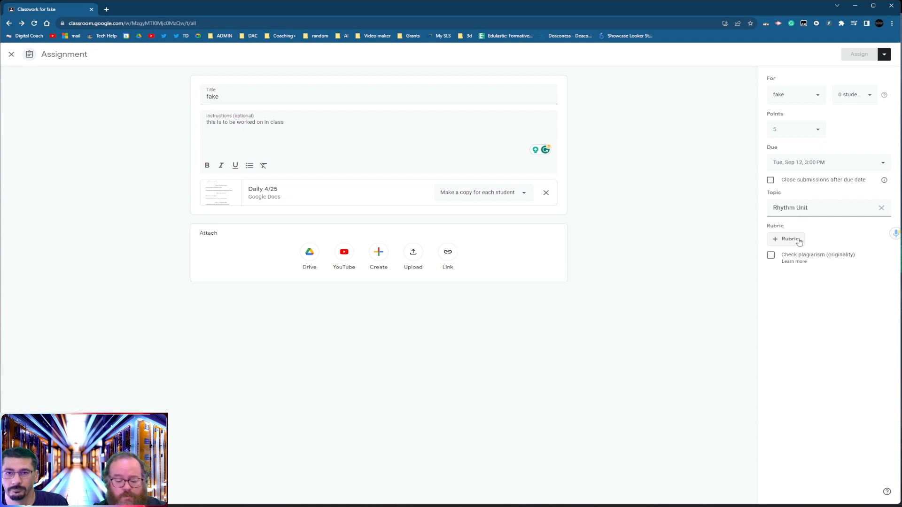
pyautogui.write(' 1 Les')
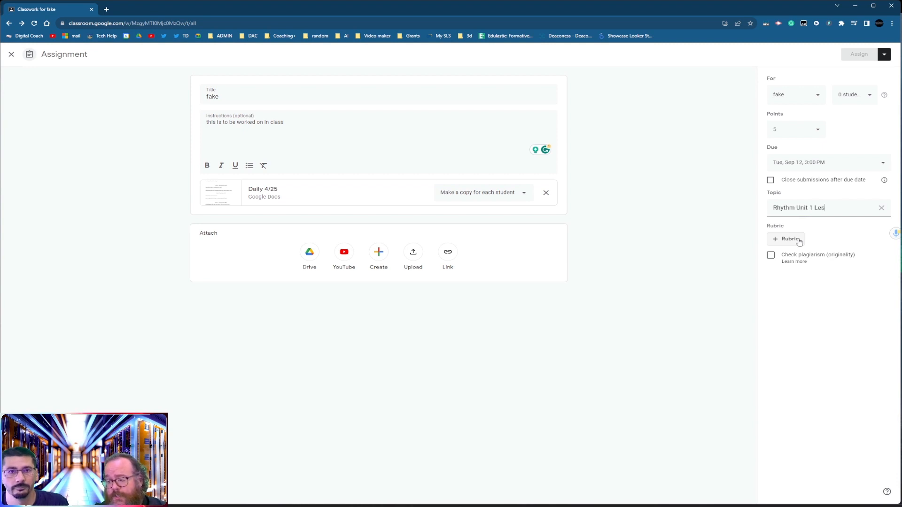
pyautogui.write('son 2s')
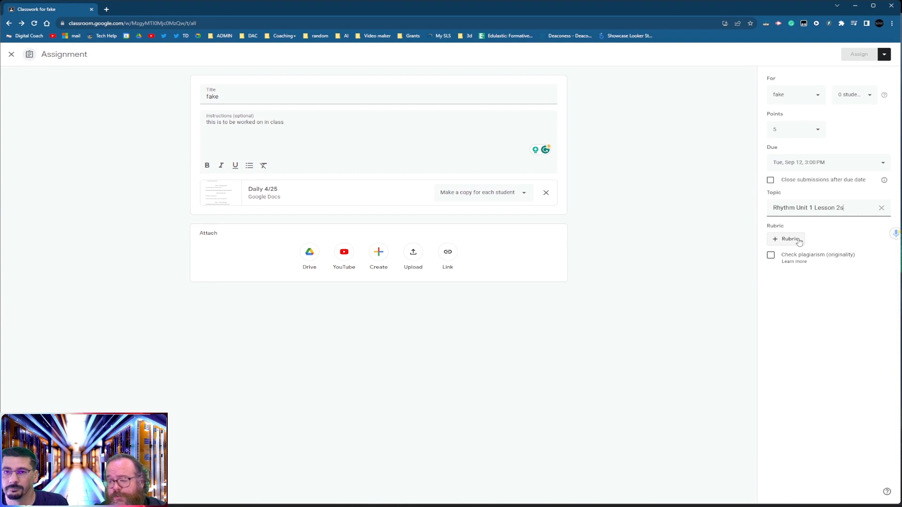
pyautogui.press('BackSpace')
pyautogui.write(': qua')
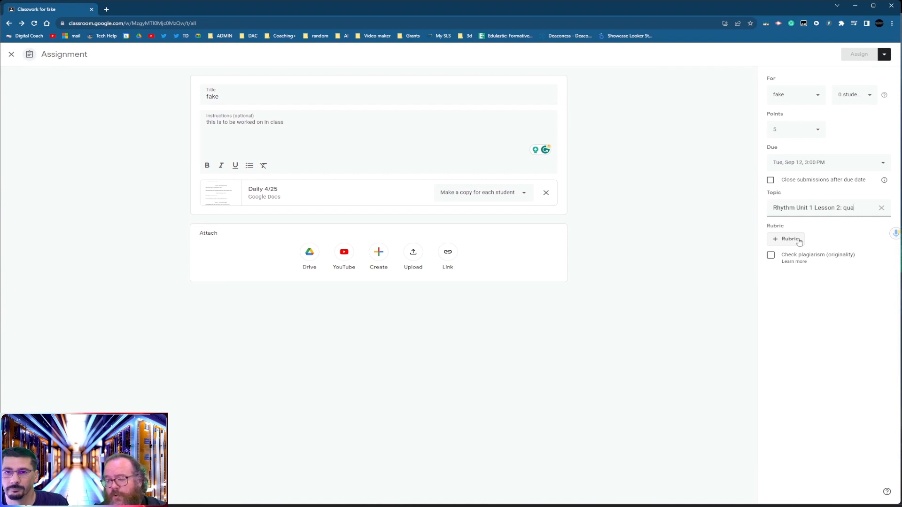
pyautogui.write('rter notes')
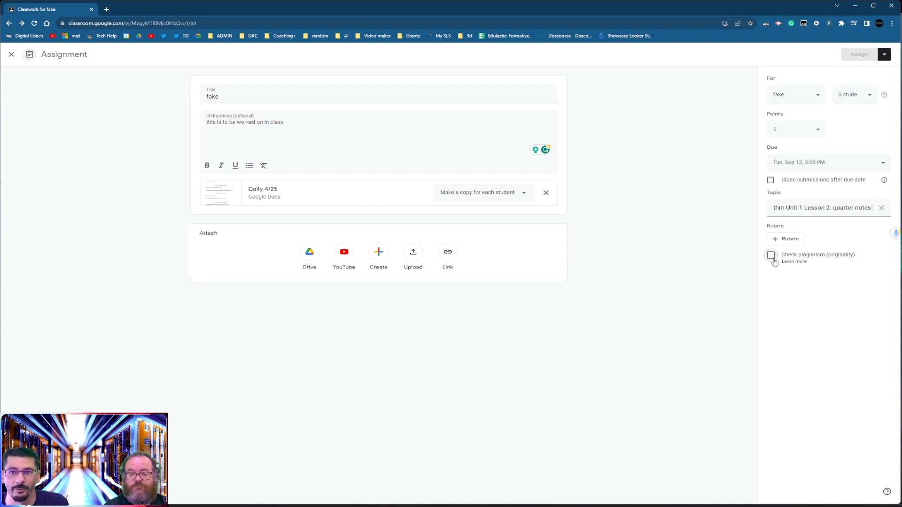
pyautogui.click(727, 128)
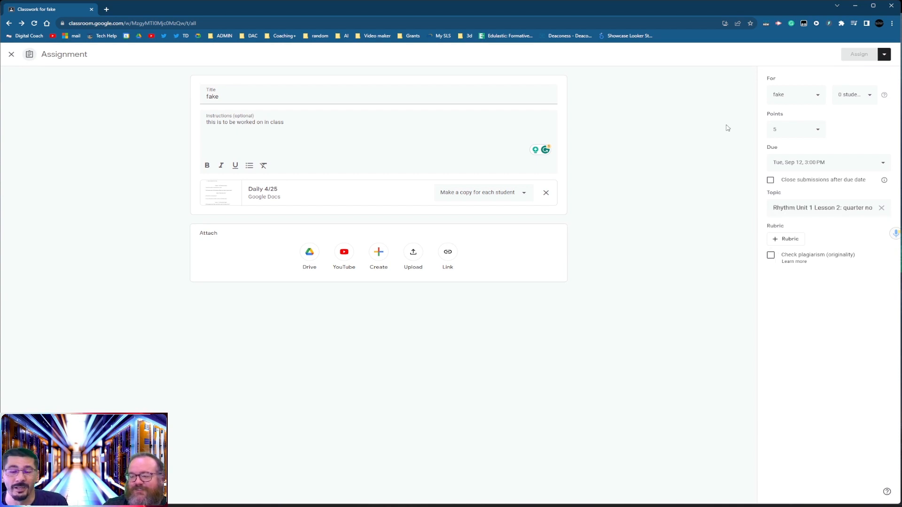
# - Check the assignment's posting options, and select all students of the fake class as recipients
pyautogui.click(884, 56)
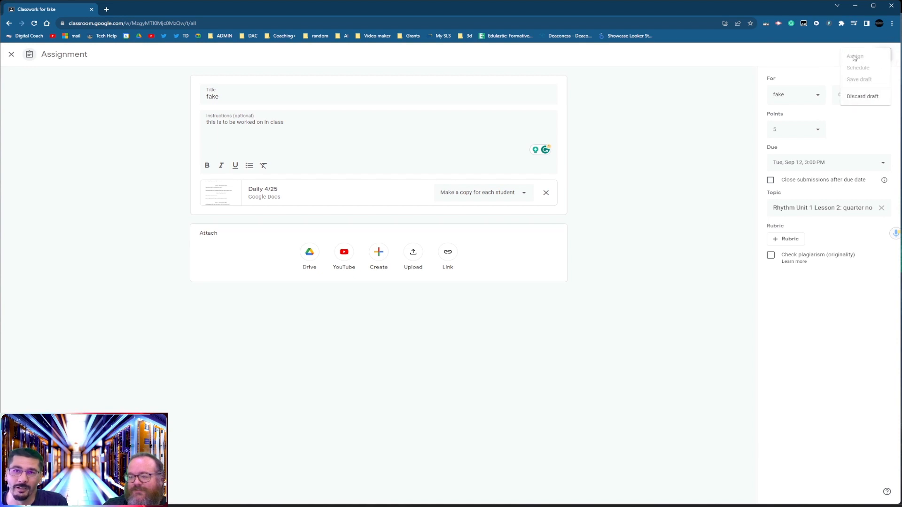
pyautogui.click(824, 57)
pyautogui.click(854, 95)
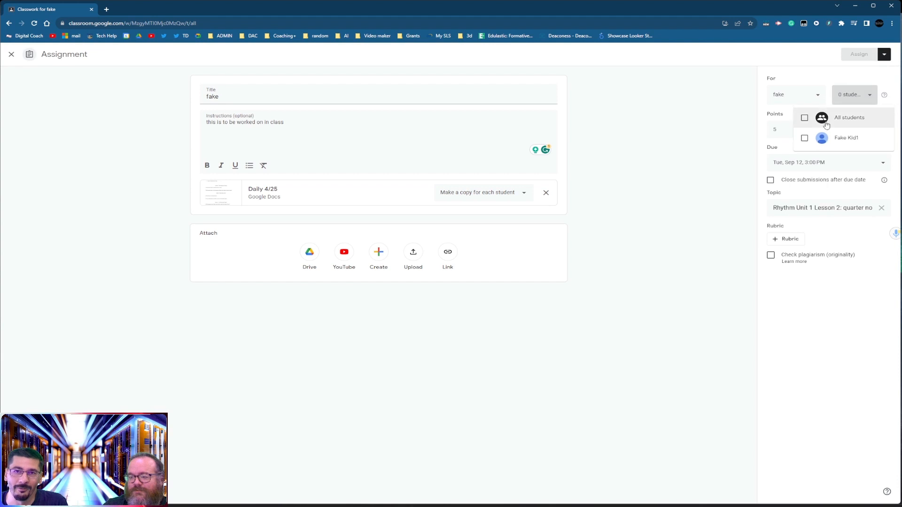
pyautogui.click(805, 119)
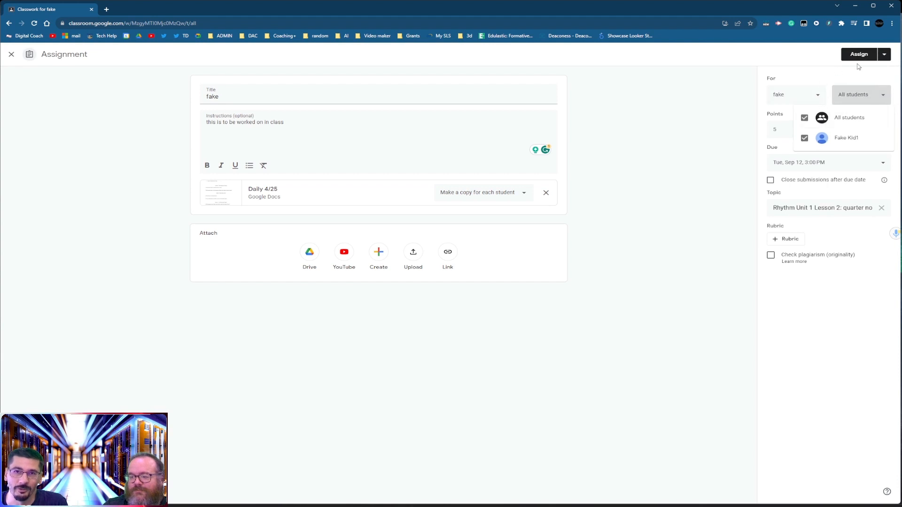
pyautogui.click(793, 109)
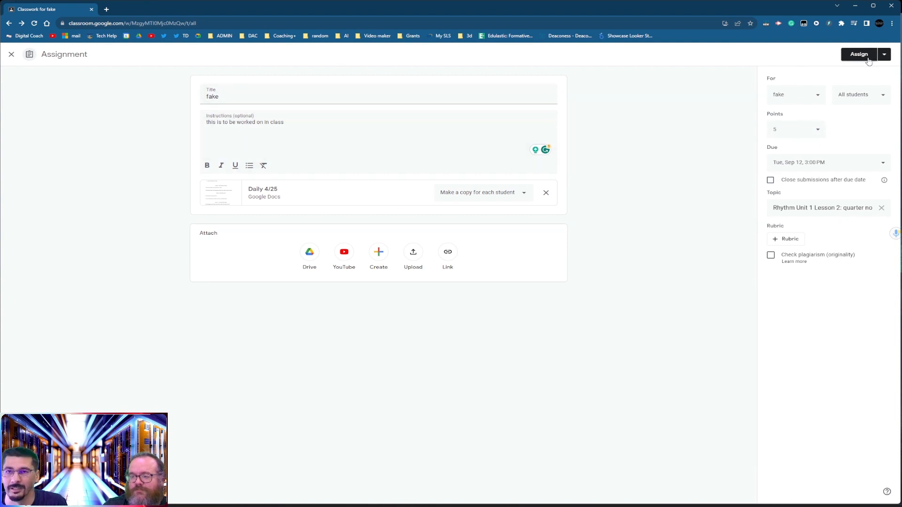
# - Try scheduling the assignment for Sep 11, 2023 at 8:00 AM, and cancel the scheduling
pyautogui.click(886, 58)
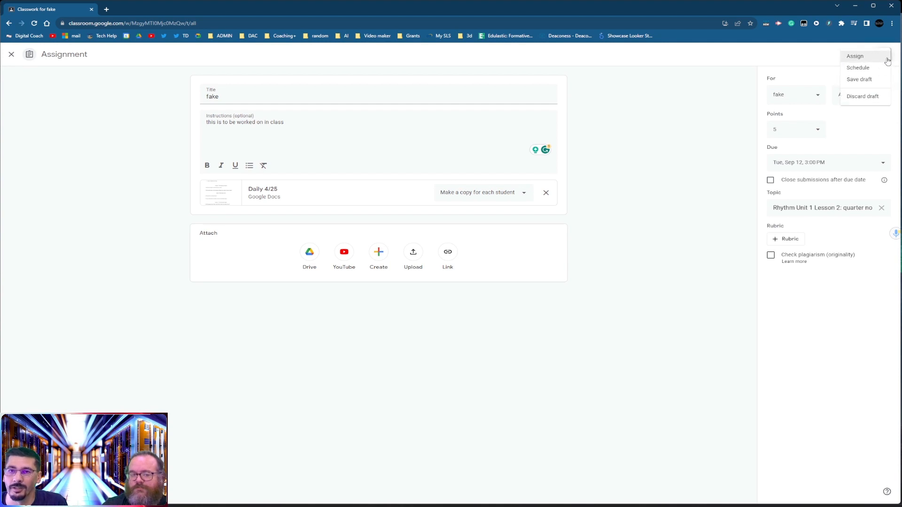
pyautogui.click(870, 69)
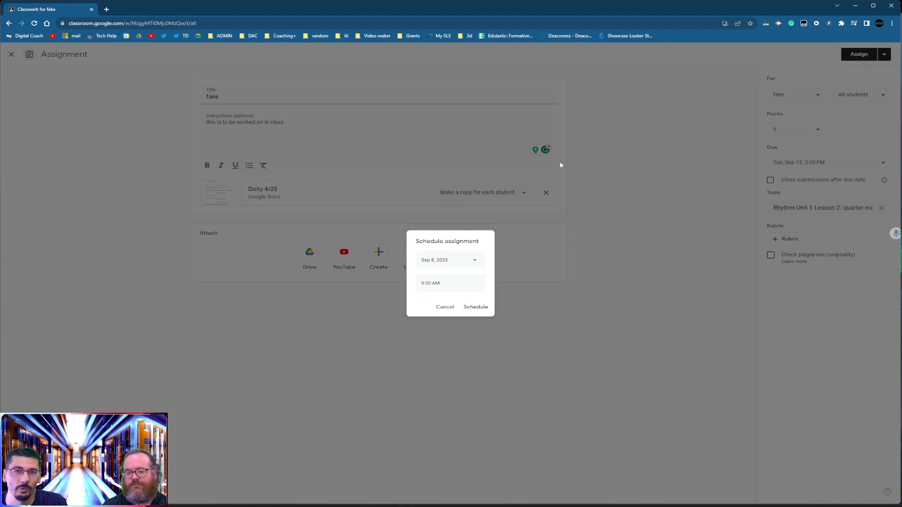
pyautogui.click(446, 261)
pyautogui.click(437, 318)
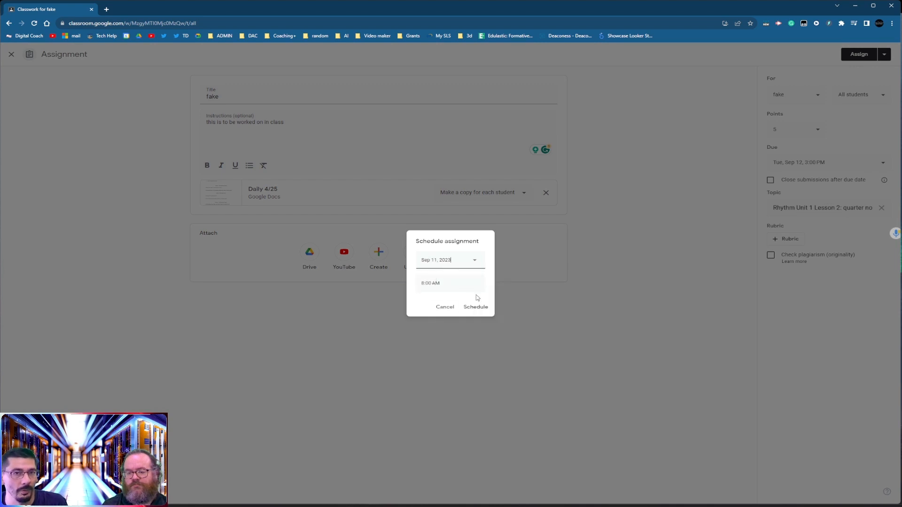
pyautogui.click(447, 310)
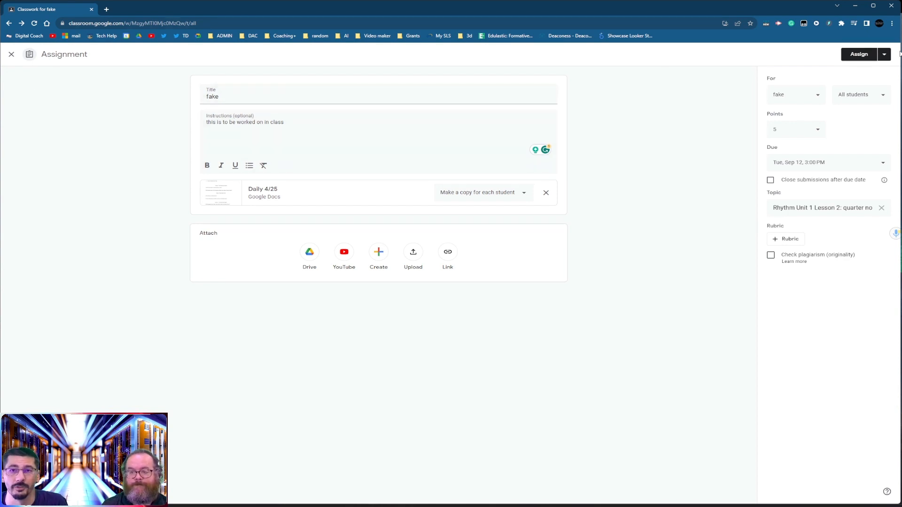
# - Save the assignment as a draft, and reopen the fake draft from the classwork list for editing
pyautogui.click(884, 54)
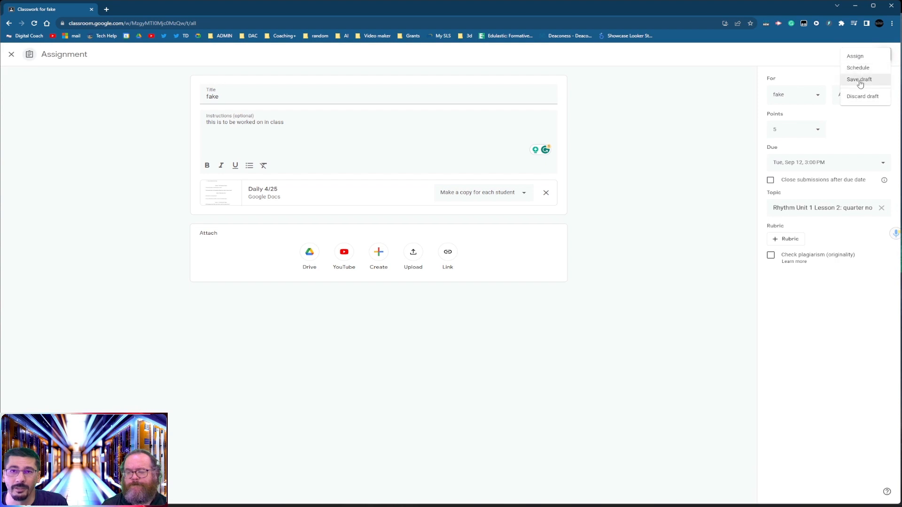
pyautogui.click(860, 83)
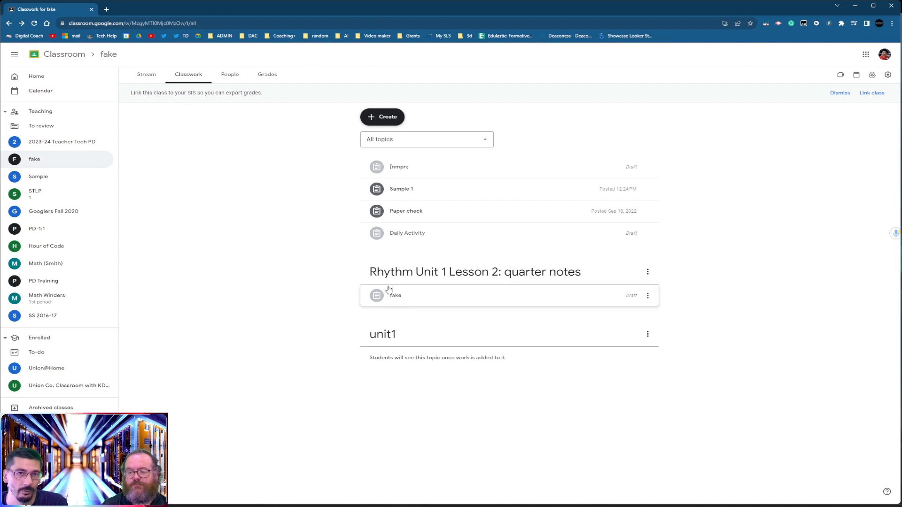
pyautogui.click(436, 302)
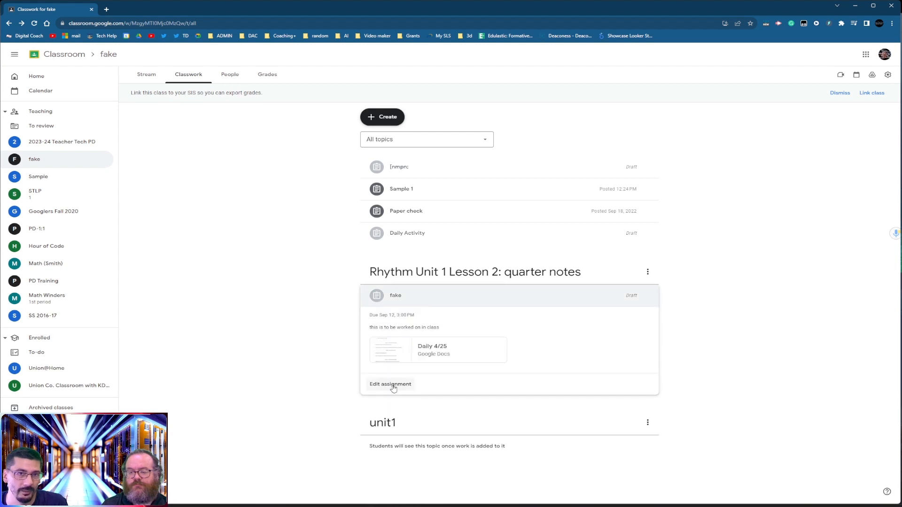
pyautogui.click(393, 385)
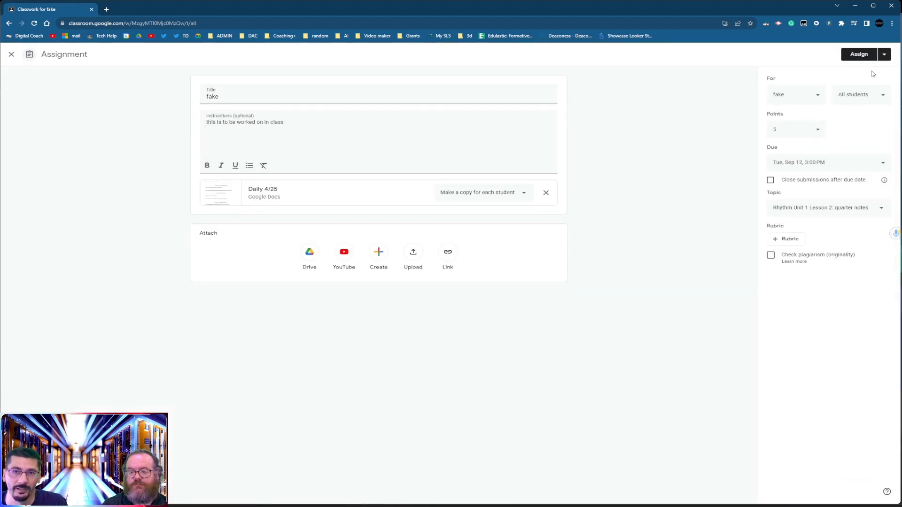
# - Check the draft's posting options, and close the assignment editor to return to the classwork list
pyautogui.click(882, 57)
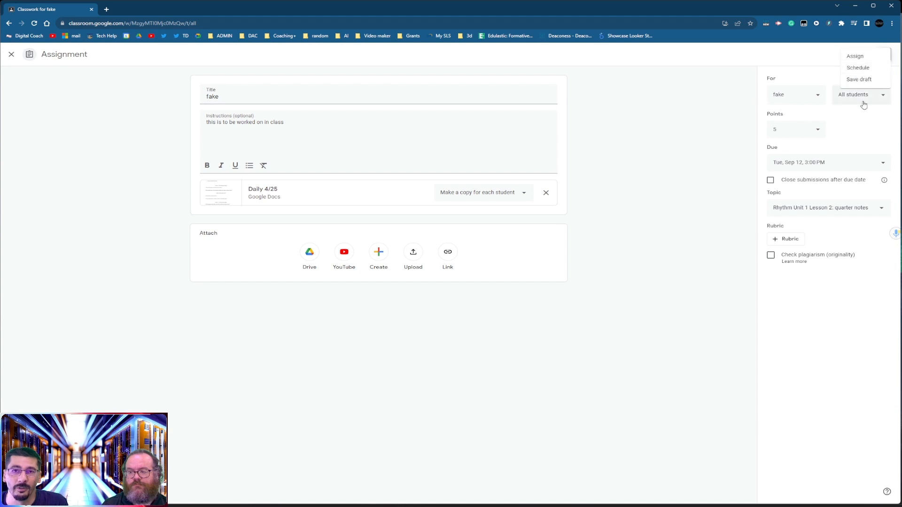
pyautogui.click(735, 82)
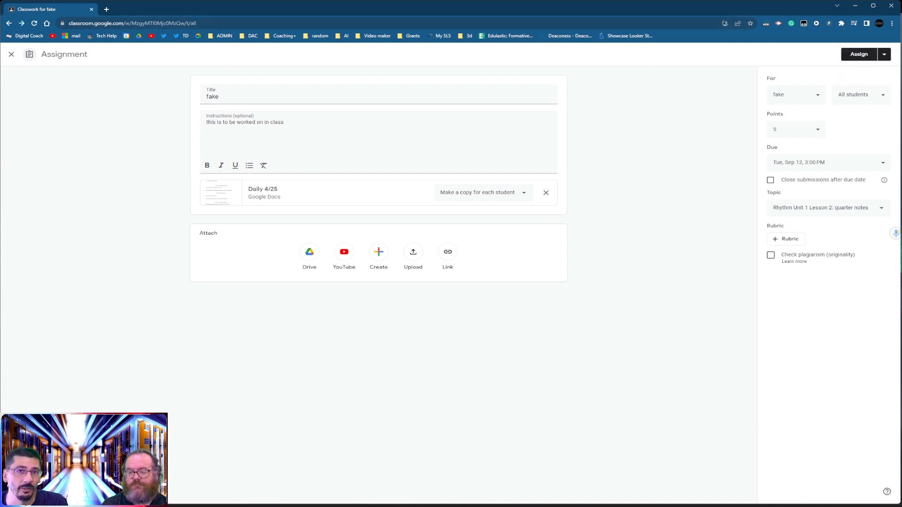
pyautogui.click(11, 54)
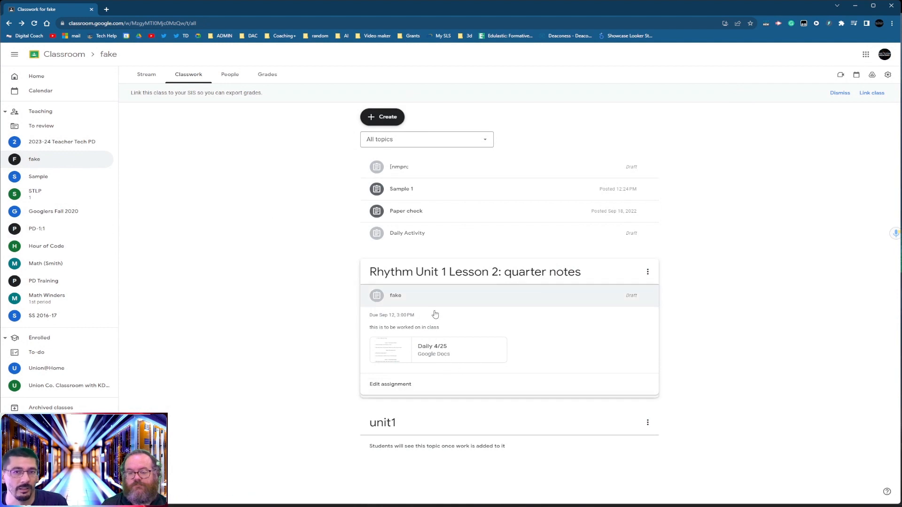
# - Reopen the fake draft for editing, assign it to the class, and expand the posted assignment
pyautogui.click(399, 386)
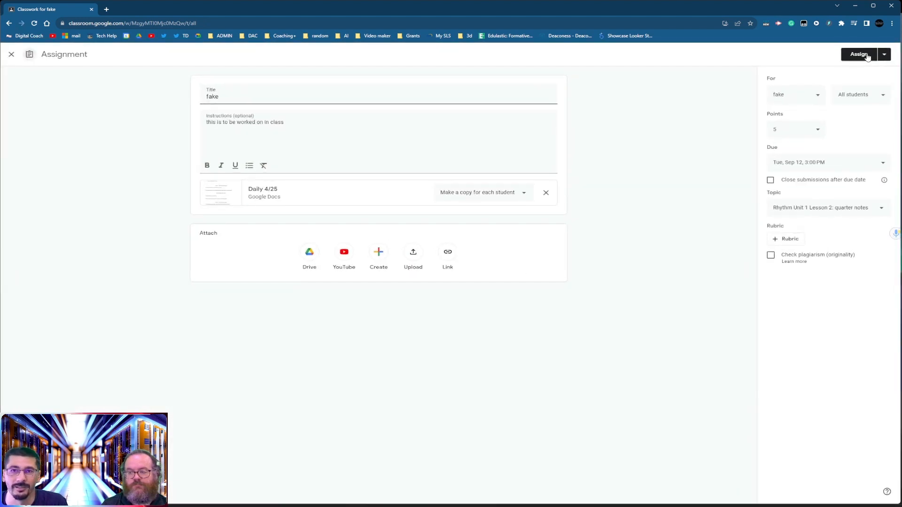
pyautogui.click(859, 54)
pyautogui.click(498, 293)
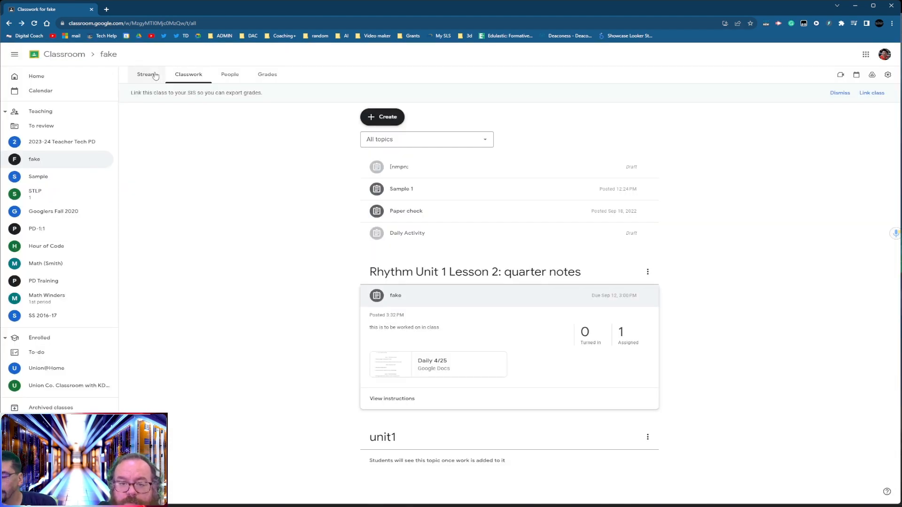
# - Open the fake class's stream and look through the assignment posts
pyautogui.click(153, 76)
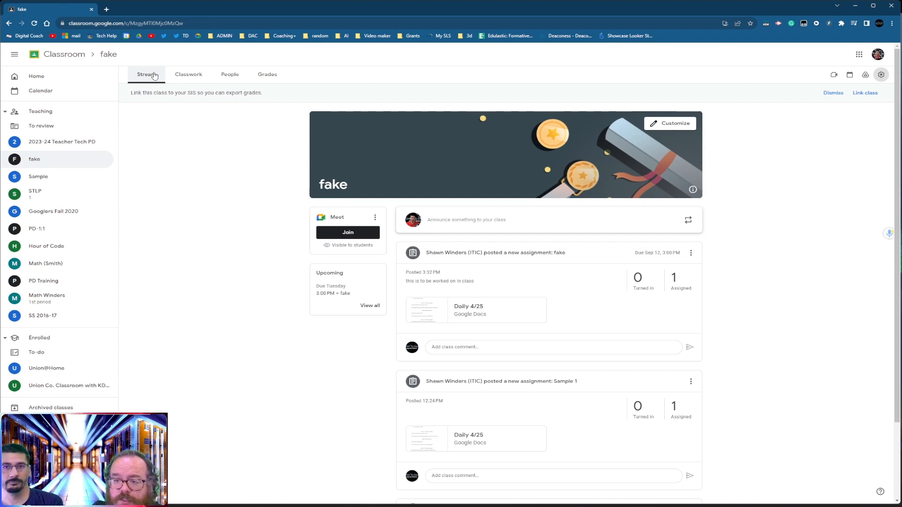
pyautogui.scroll(-2, 446, 289)
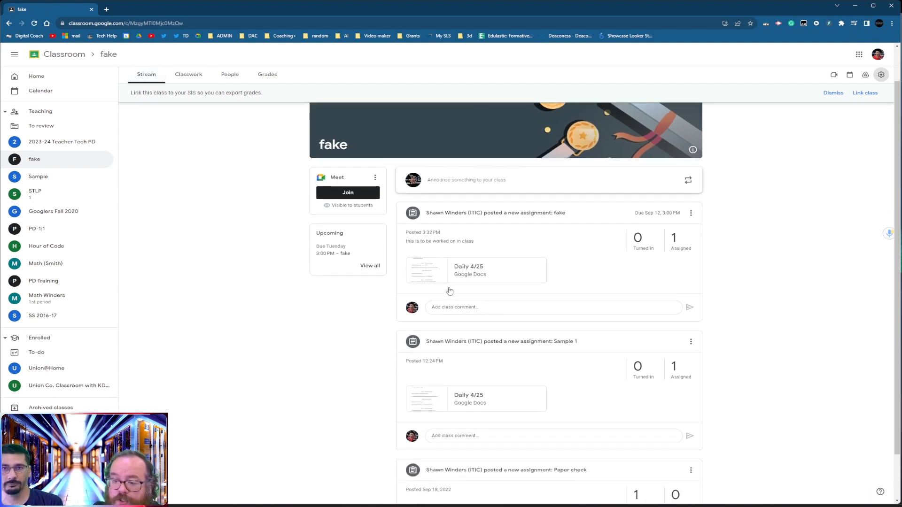
pyautogui.scroll(1, 451, 290)
pyautogui.scroll(-1, 458, 291)
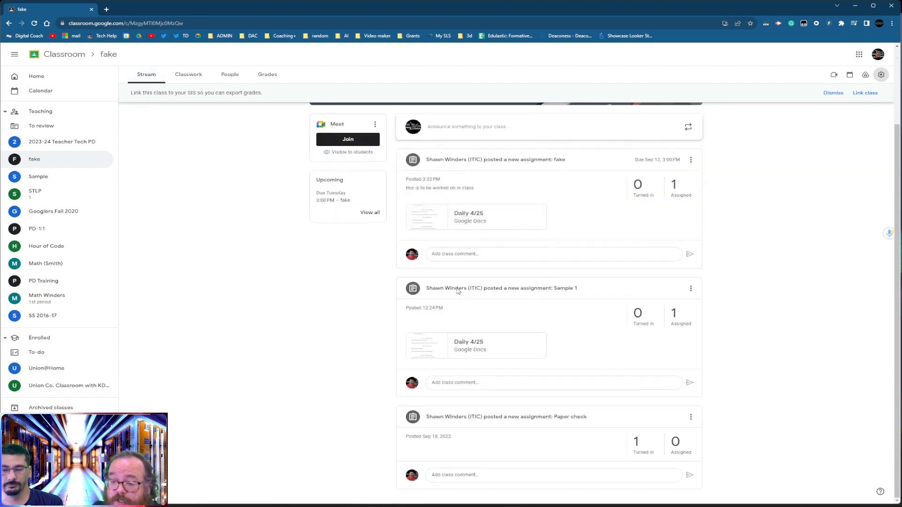
pyautogui.rightClick(537, 295)
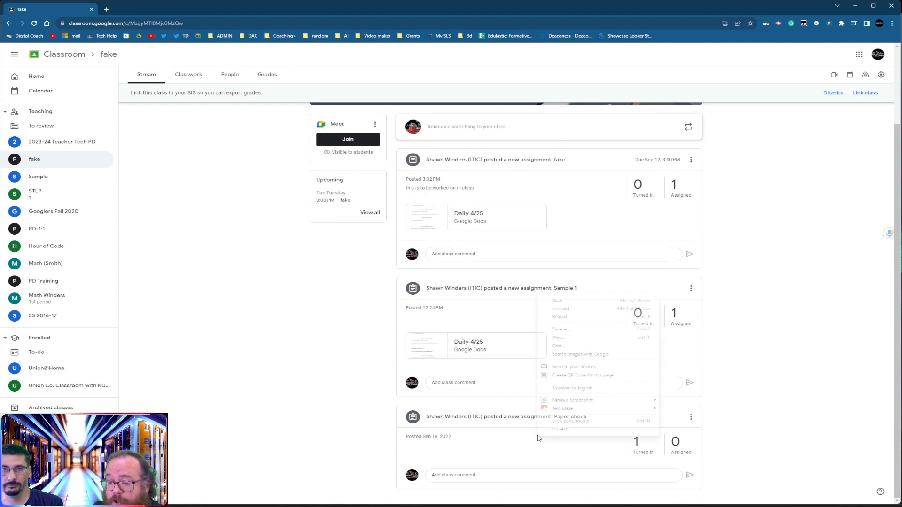
pyautogui.click(348, 314)
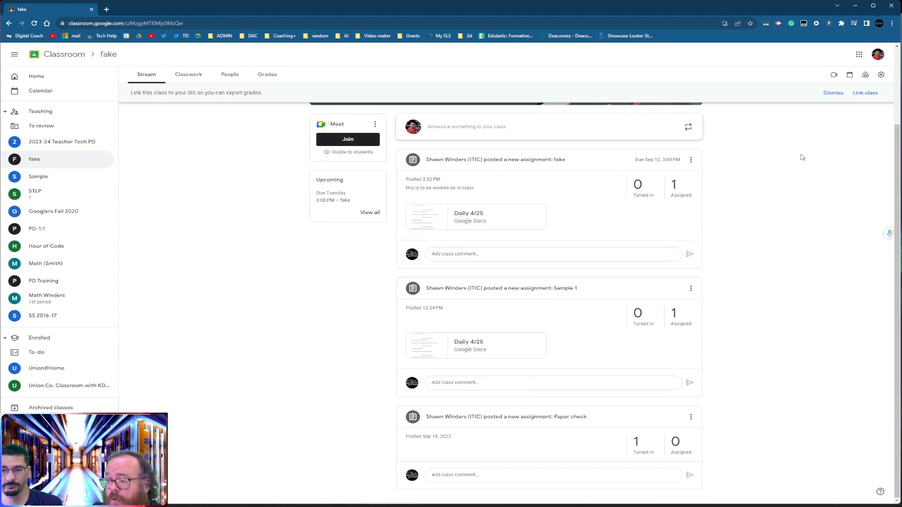
# - Open the class settings and try the stream permission options, ending with "Only teachers can post or comment"
pyautogui.click(881, 75)
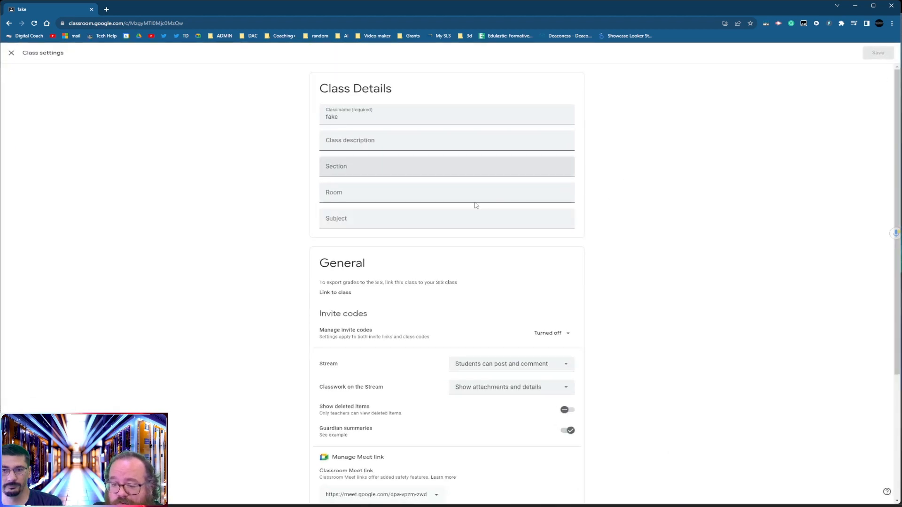
pyautogui.scroll(-2, 494, 264)
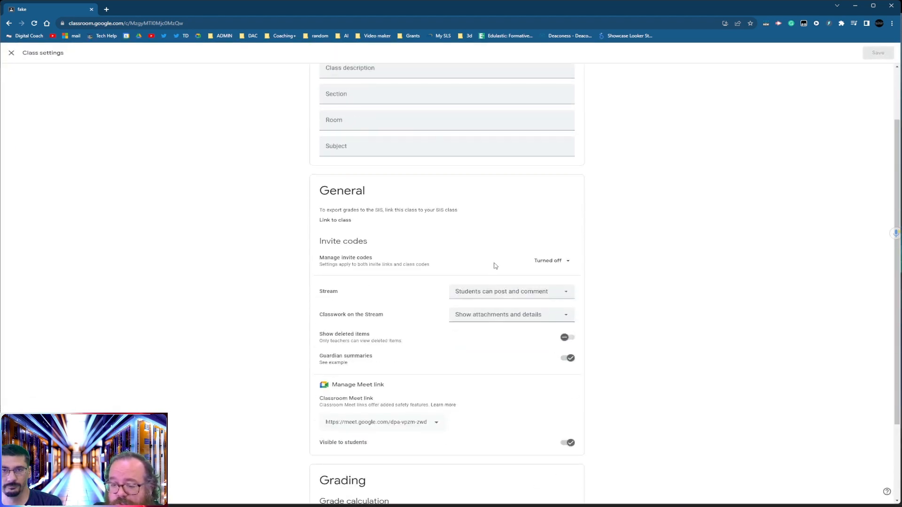
pyautogui.click(567, 291)
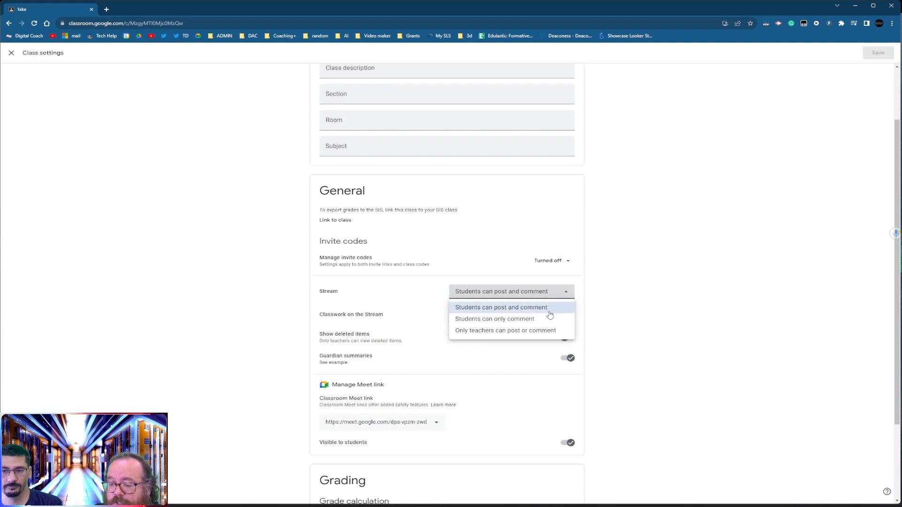
pyautogui.click(532, 332)
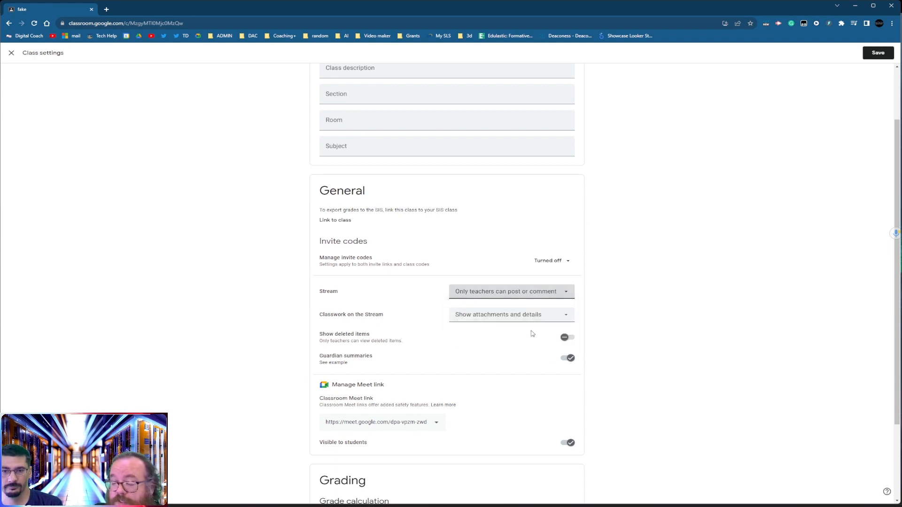
pyautogui.click(566, 292)
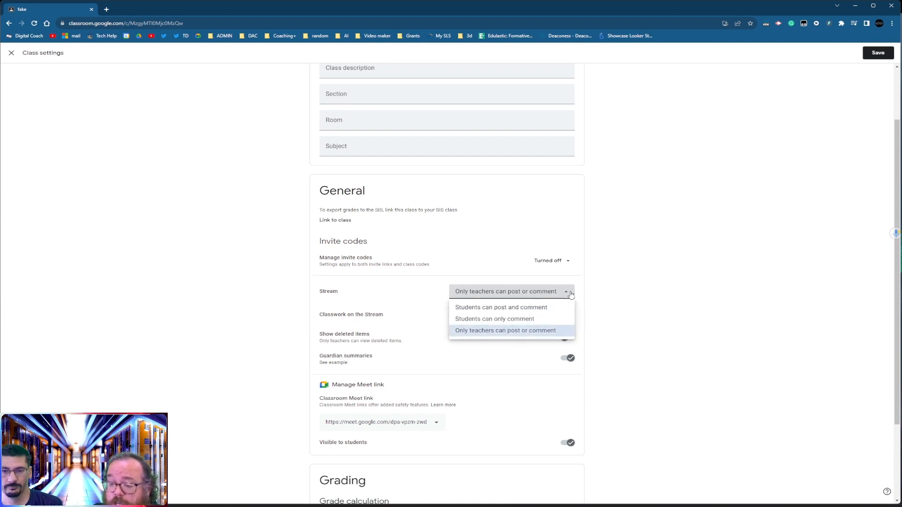
pyautogui.click(546, 307)
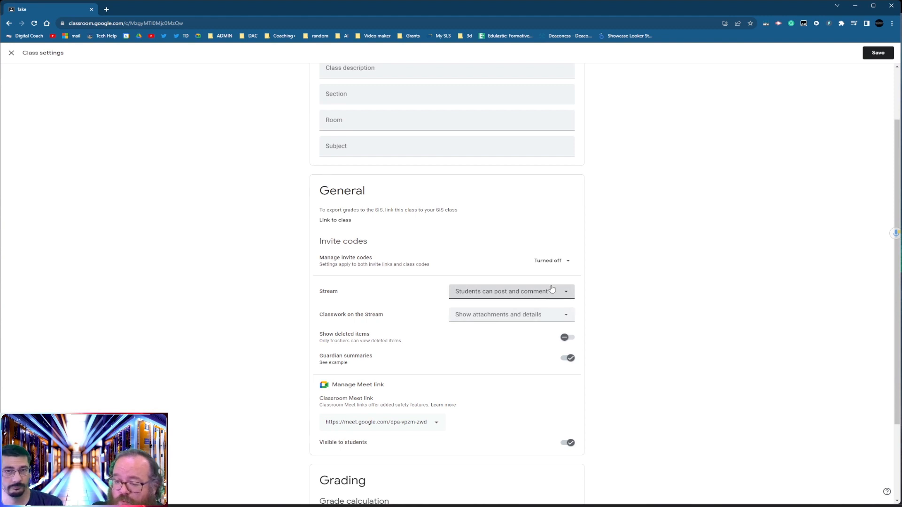
pyautogui.click(566, 291)
pyautogui.click(540, 327)
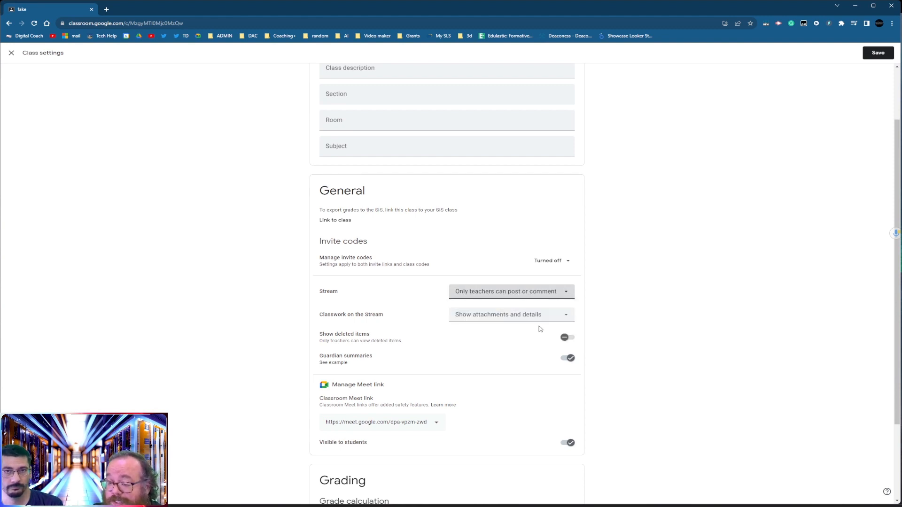
pyautogui.click(569, 291)
pyautogui.click(549, 330)
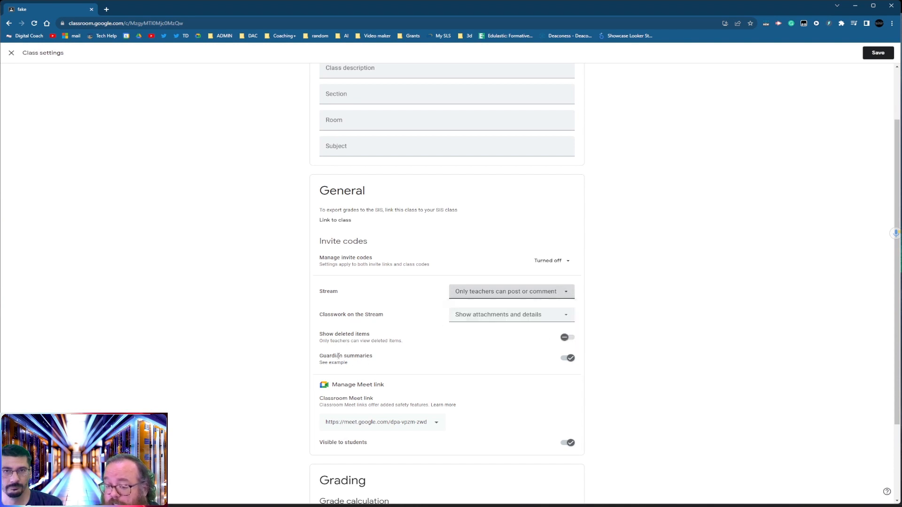
# - Turn guardian summaries off and on again, adding all taught classes to the guardian email summaries
pyautogui.click(564, 361)
pyautogui.click(564, 362)
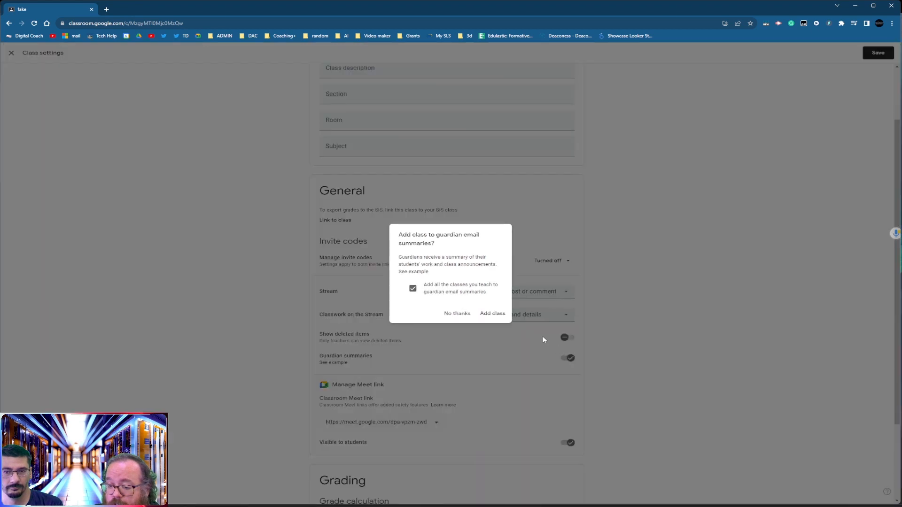
pyautogui.click(493, 314)
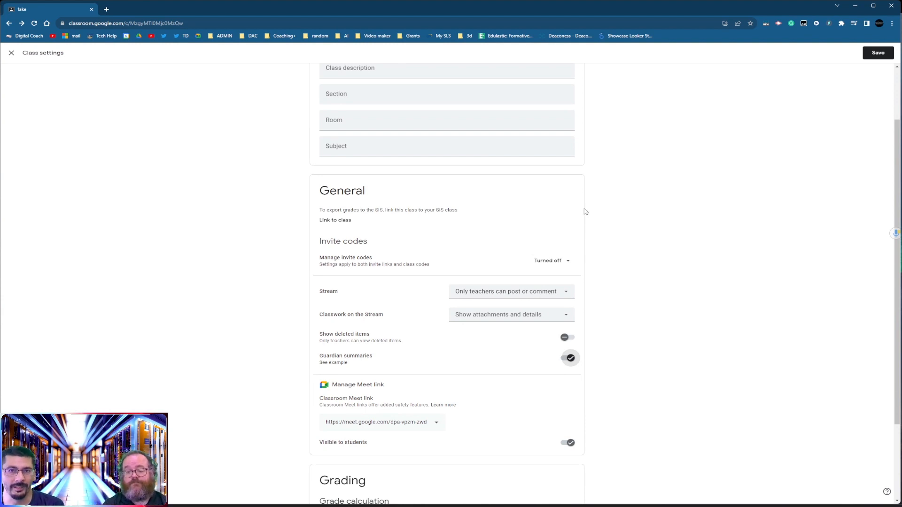
# - Review the stream permission options again, and leave the class settings while discarding the changes
pyautogui.click(558, 292)
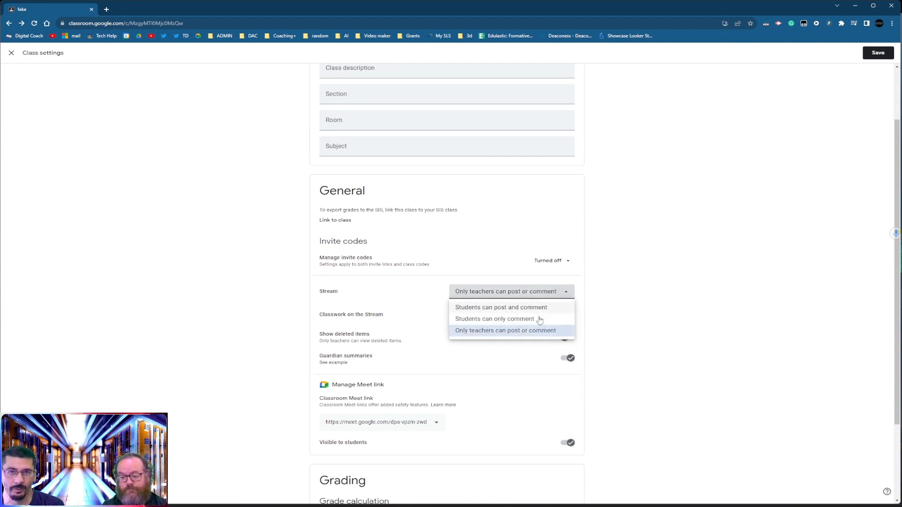
pyautogui.click(11, 52)
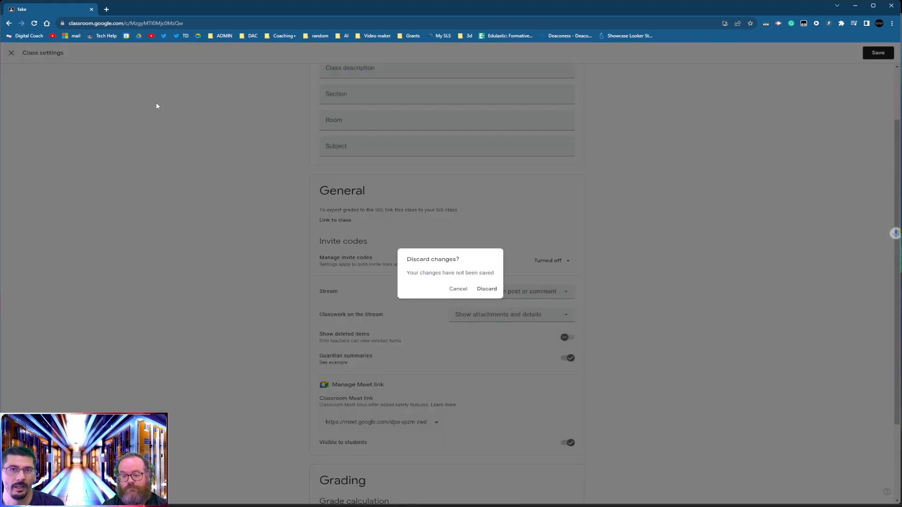
pyautogui.click(486, 290)
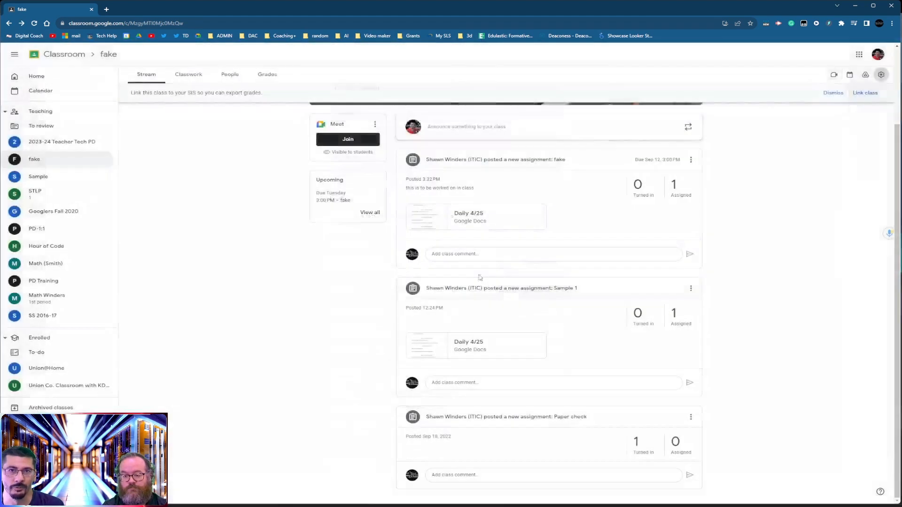
# - Open the class's people list and view the actions available for the enrolled student
pyautogui.click(230, 74)
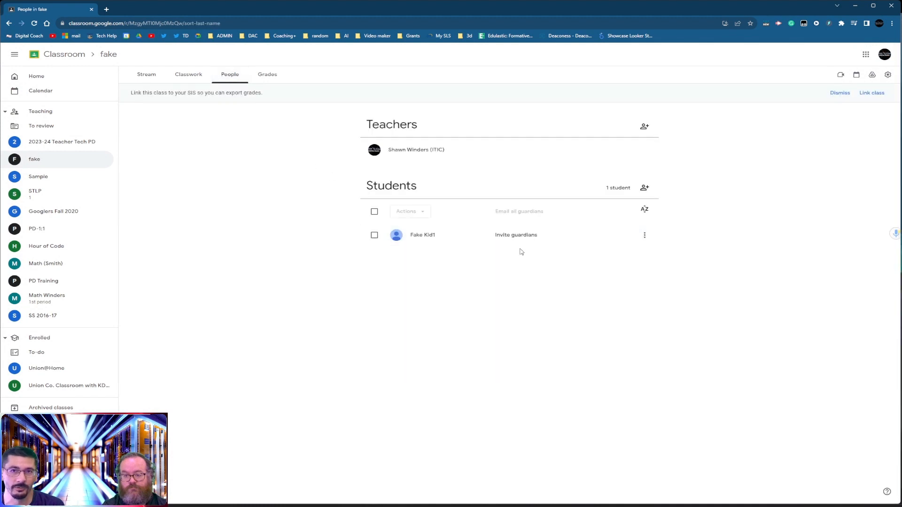
pyautogui.click(644, 239)
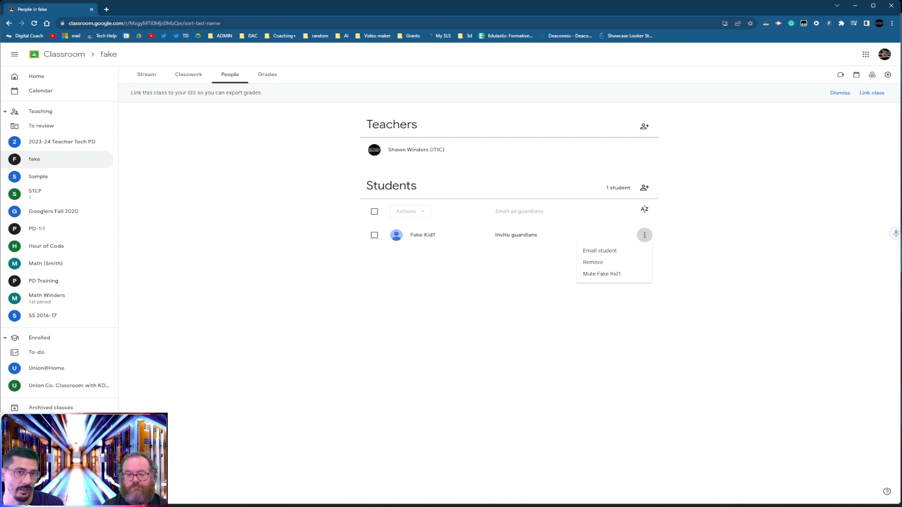
# - Open the general Classroom settings, and examine the email notification options and the expanded per-class notification list
pyautogui.click(37, 423)
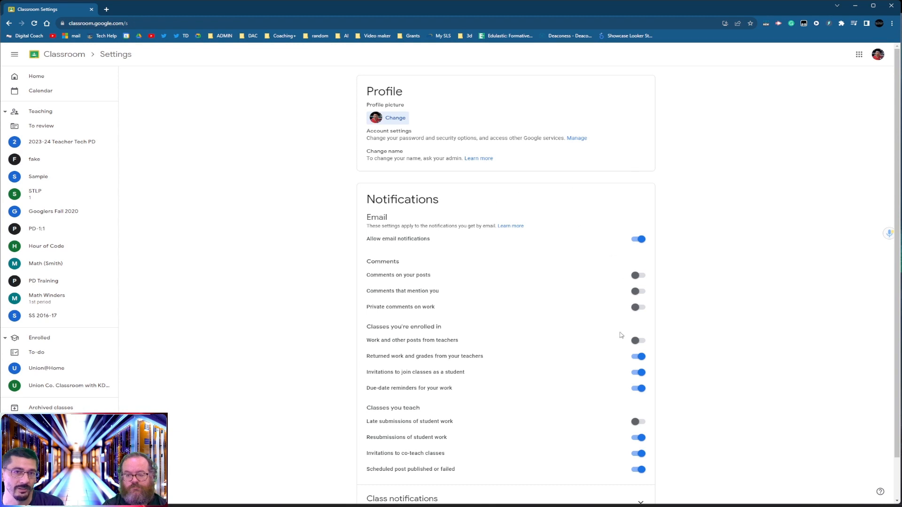
pyautogui.scroll(-2, 621, 335)
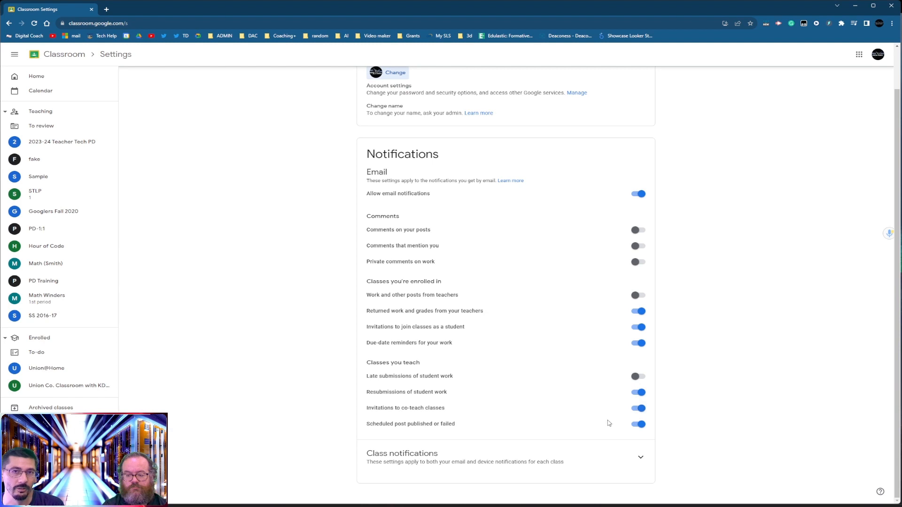
pyautogui.scroll(2, 597, 386)
pyautogui.scroll(-2, 598, 391)
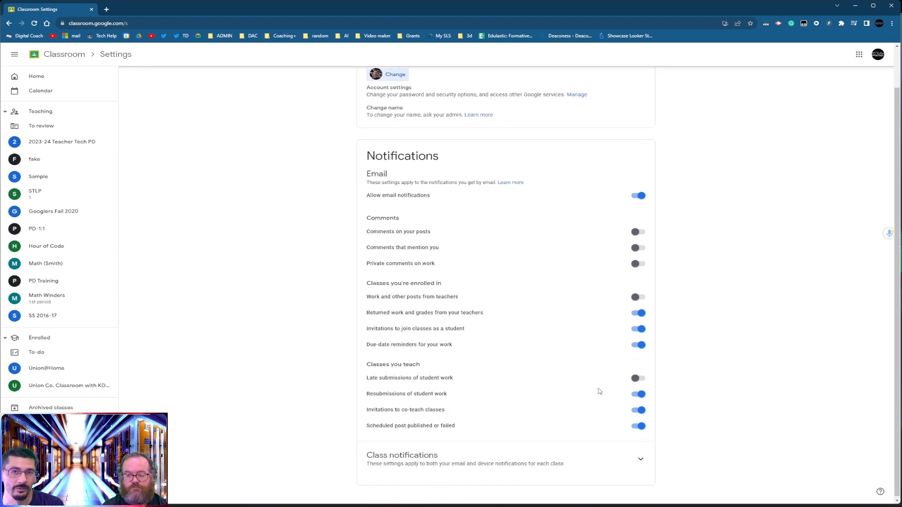
pyautogui.click(640, 457)
pyautogui.scroll(-3, 640, 422)
pyautogui.scroll(-2, 639, 291)
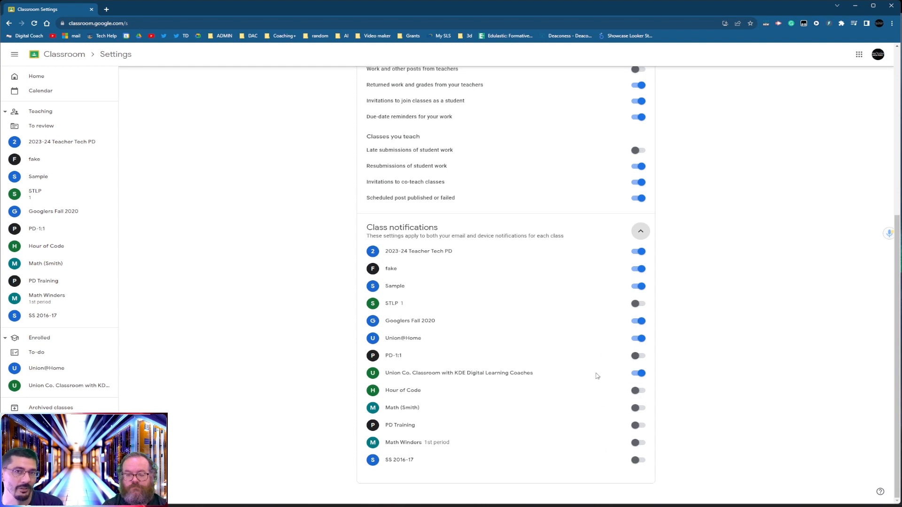
pyautogui.scroll(2, 640, 257)
pyautogui.scroll(2, 571, 78)
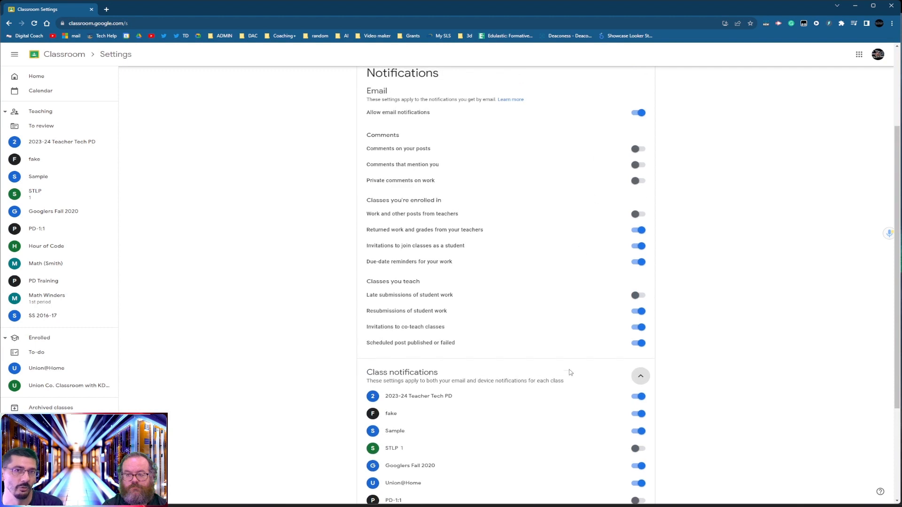